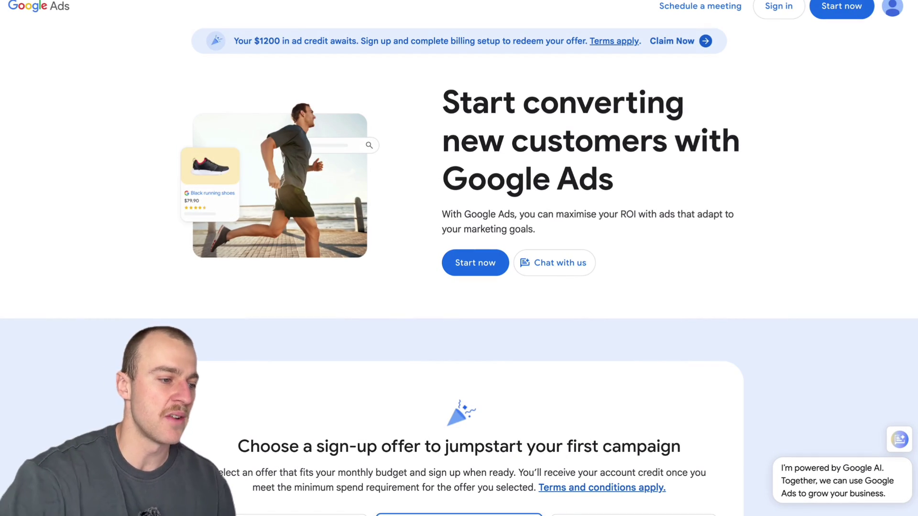
Step: Scroll past the $1200 ad credit sign-up offers and enter the Google Ads Overview dashboard
left_click_drag(226, 43, 295, 43)
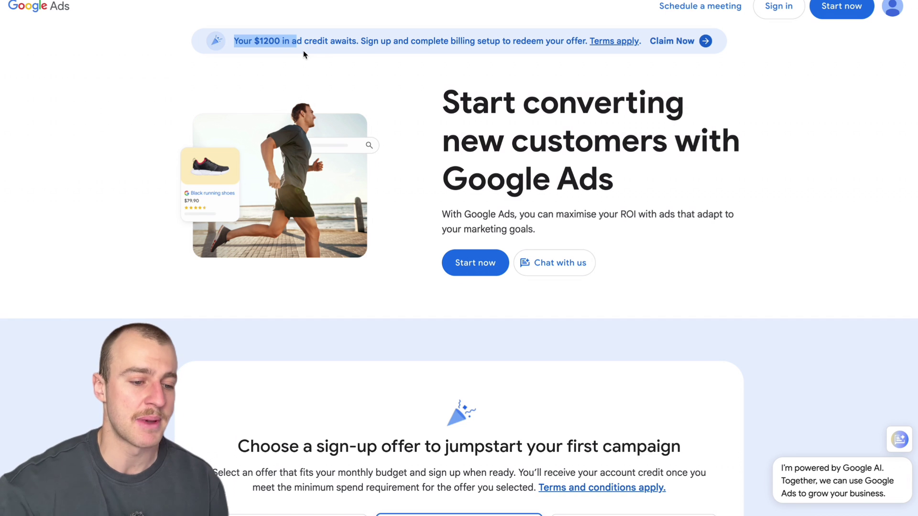
scroll(303, 53, "down", 5)
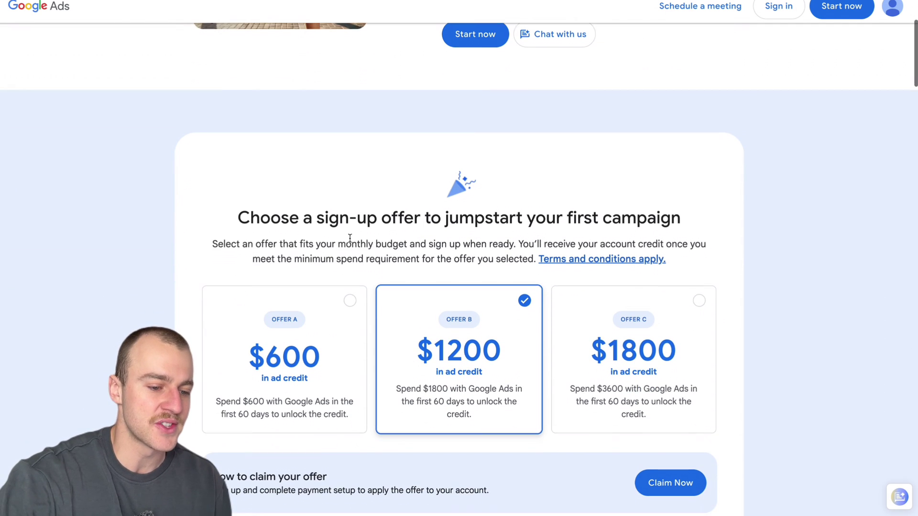
left_click_drag(340, 220, 483, 219)
left_click(510, 233)
scroll(503, 238, "down", 3)
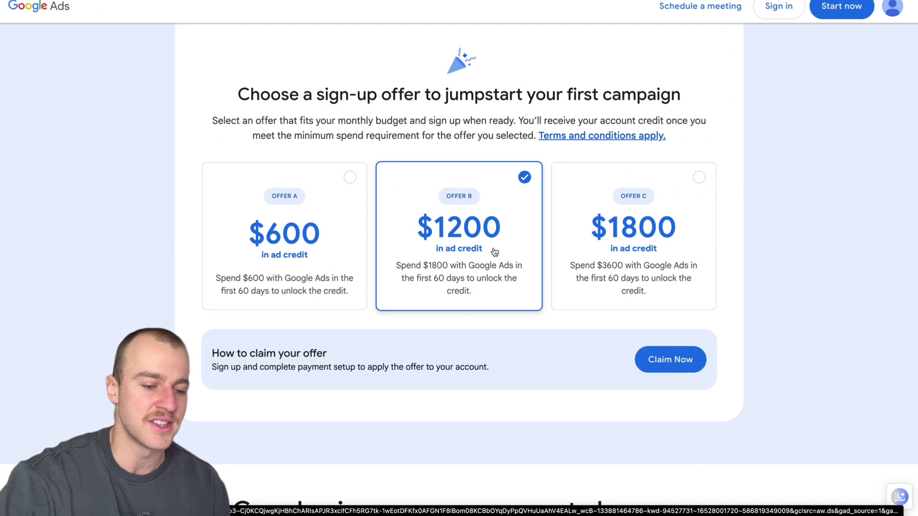
left_click_drag(495, 251, 433, 246)
left_click(461, 219)
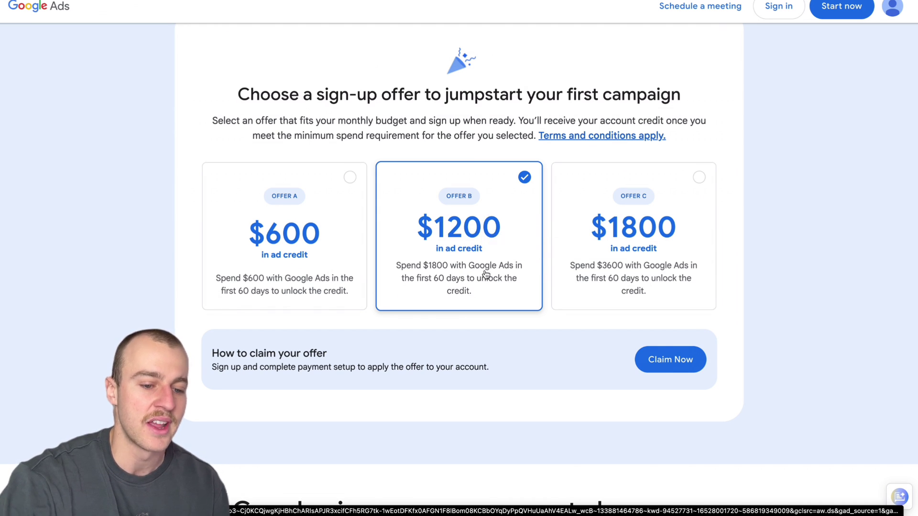
scroll(459, 258, "up", 1)
scroll(459, 259, "up", 7)
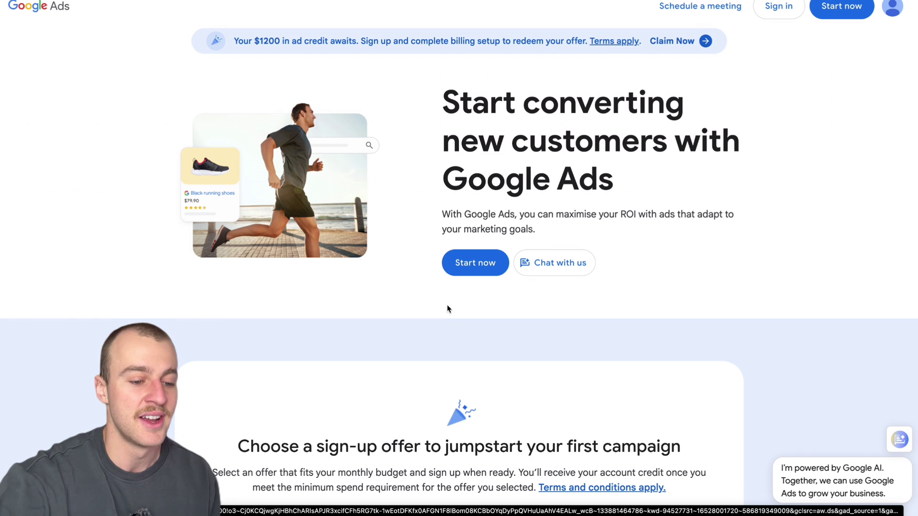
left_click(475, 264)
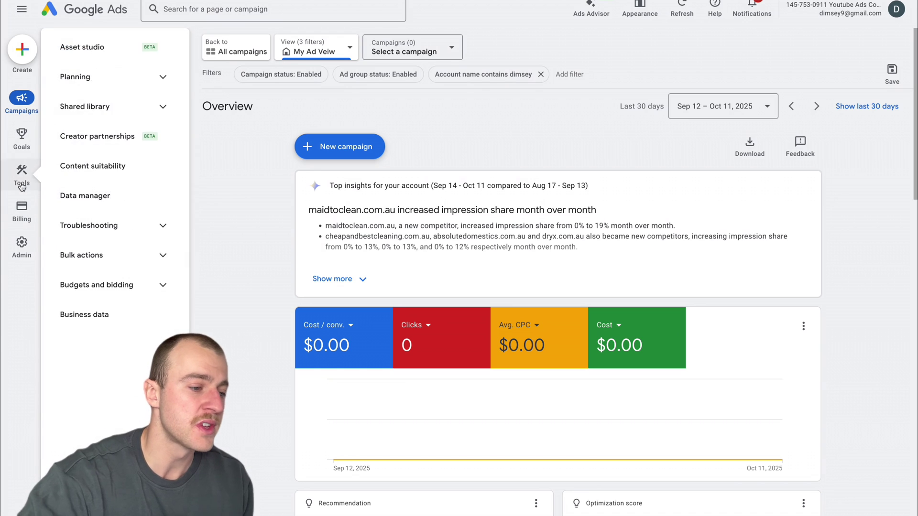
Step: Go to Tools > Planning > Keyword Planner to see the saved draft plans
mouse_move(22, 175)
left_click(98, 77)
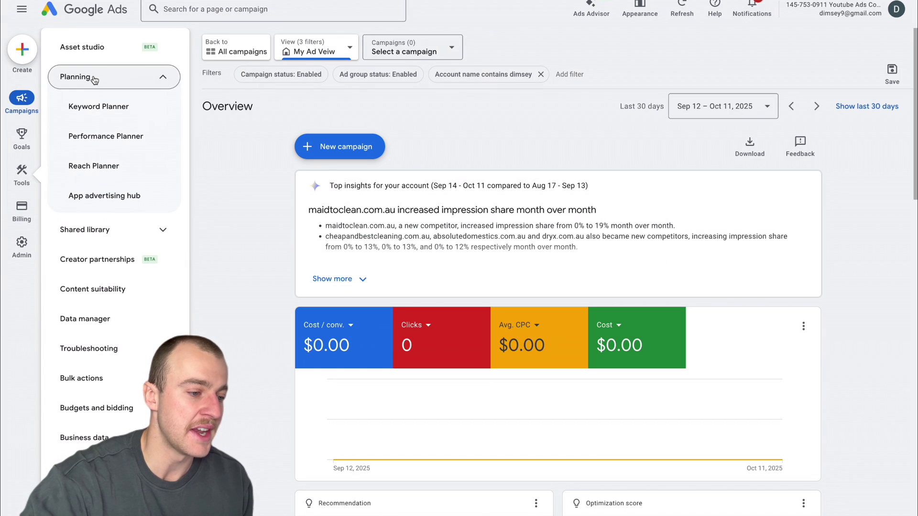
left_click(98, 107)
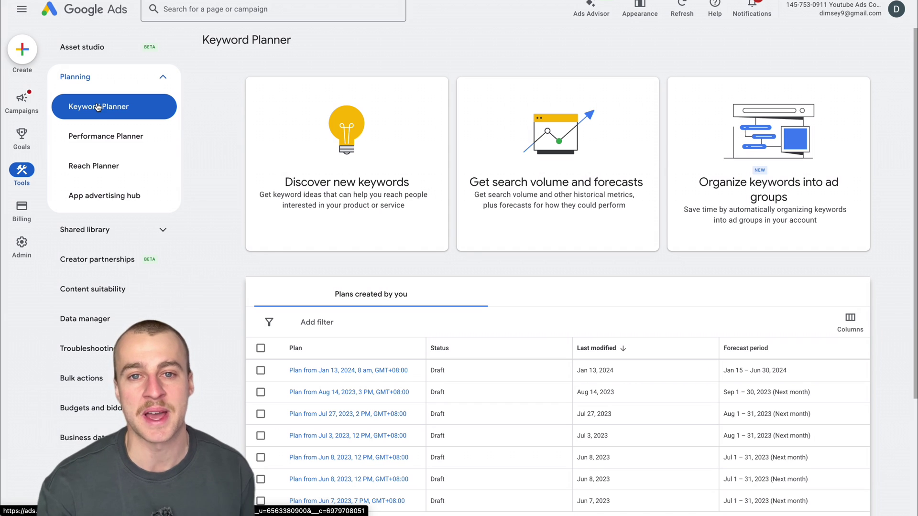
Step: Discover keyword ideas for 'Plumber Near Me' with location changed from Australia to Melbourne, Victoria
left_click(352, 171)
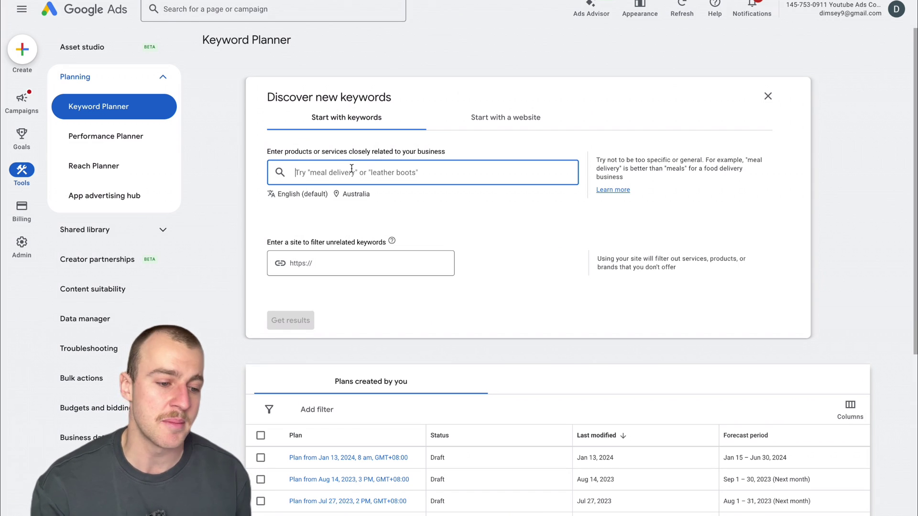
type("Plumber Near Me")
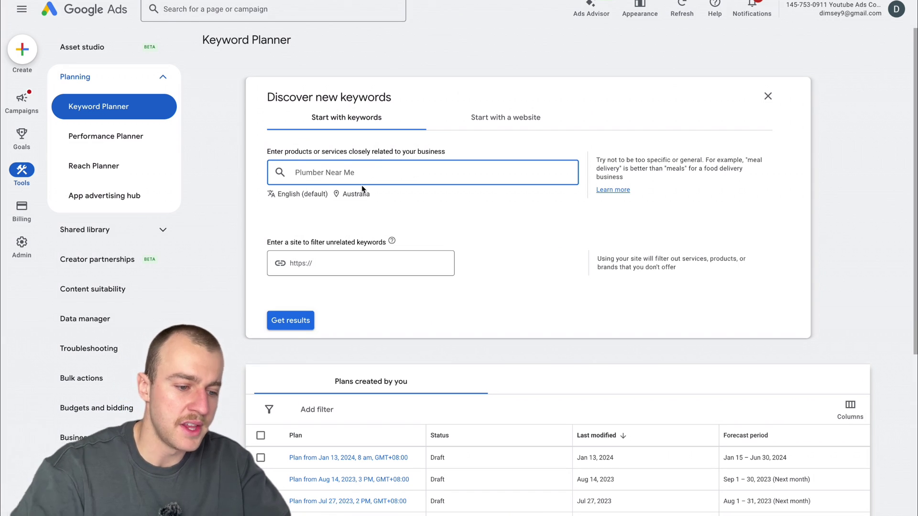
left_click(363, 196)
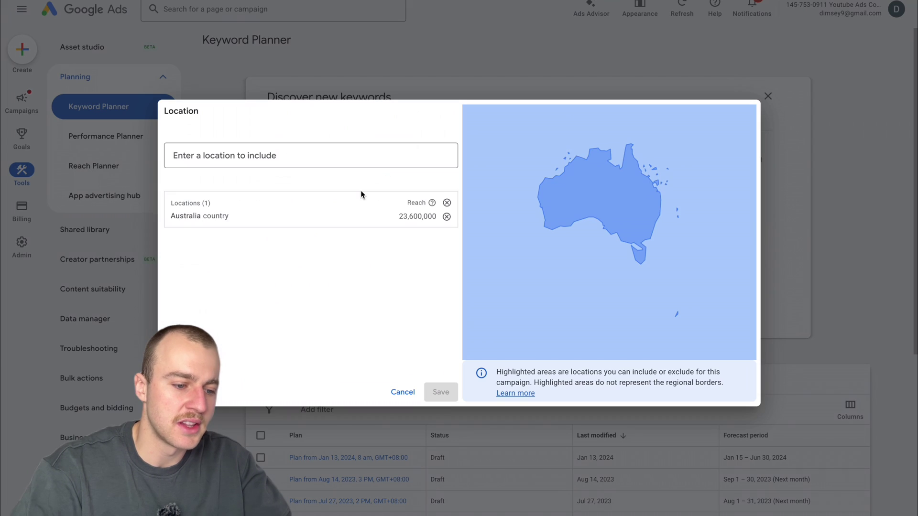
left_click(444, 215)
left_click(409, 154)
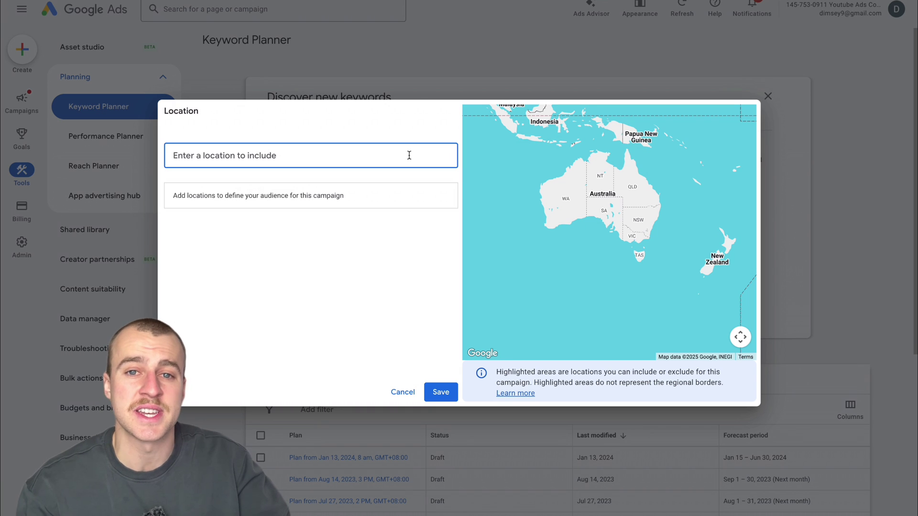
type("Melbourne")
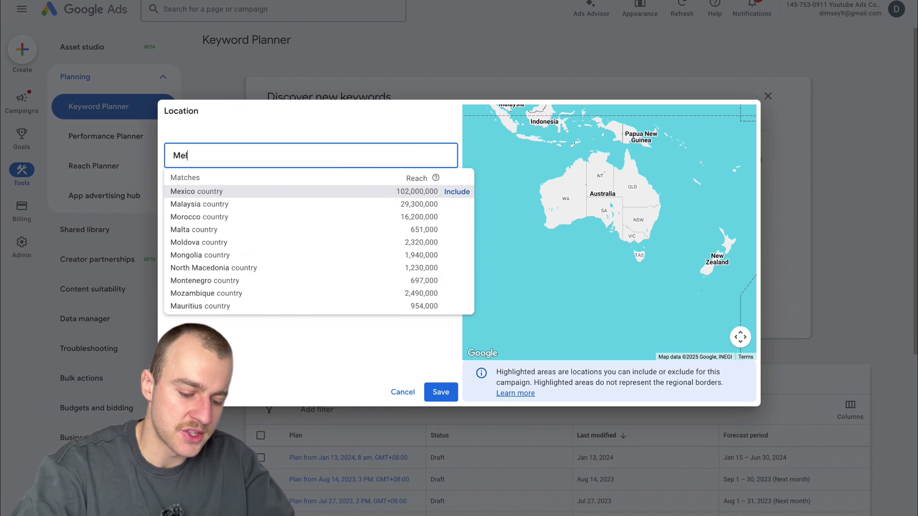
left_click(457, 192)
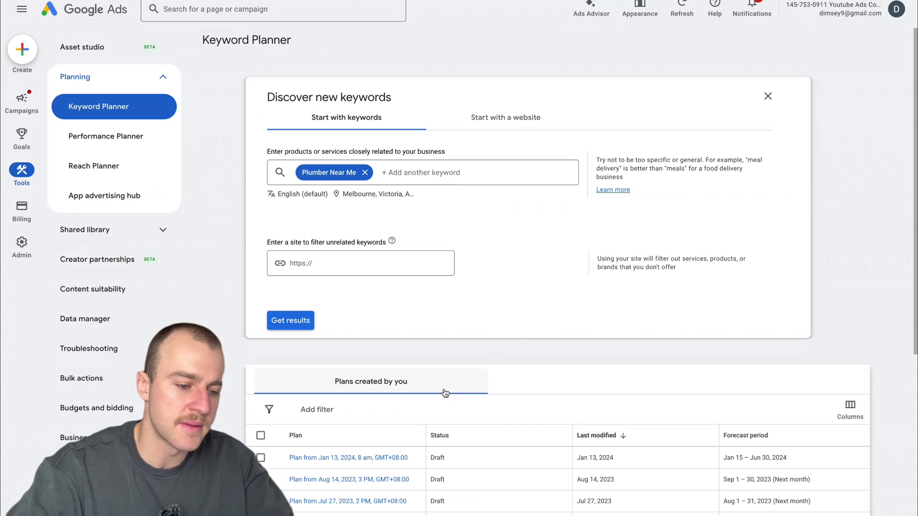
left_click(440, 392)
left_click(299, 333)
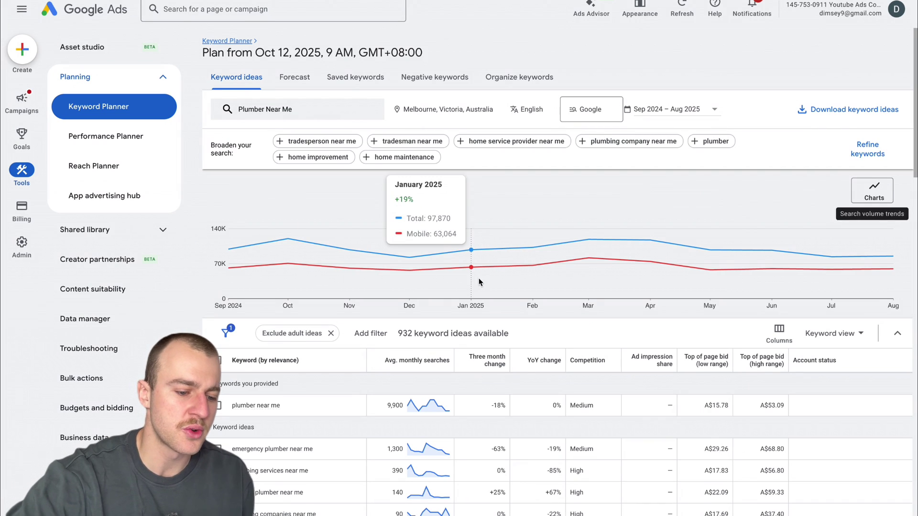
Step: Sort by Avg. monthly searches and tick plumber near me, plumbers close to me, near me plumber
left_click(408, 359)
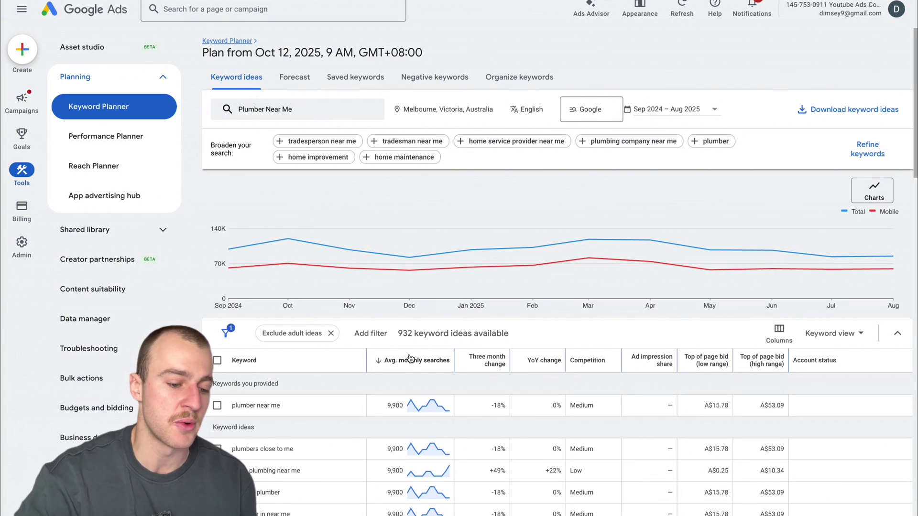
scroll(379, 419, "down", 1)
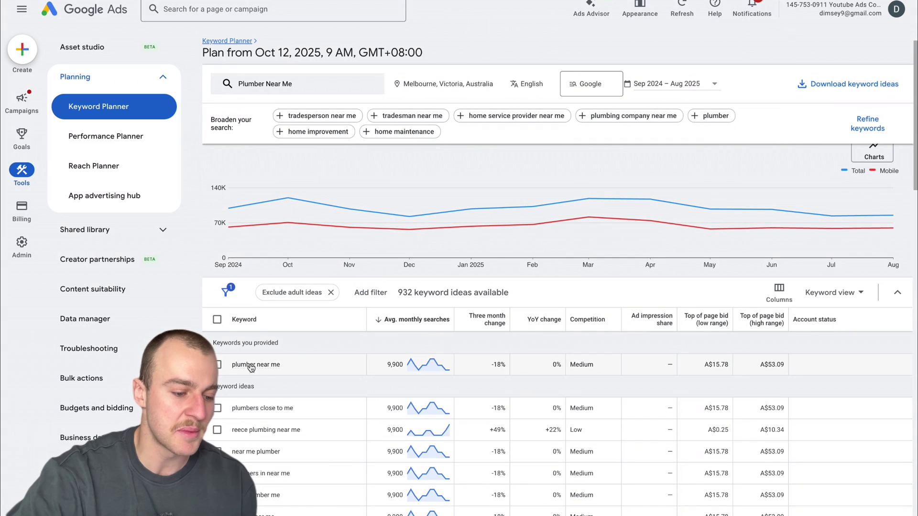
left_click(218, 366)
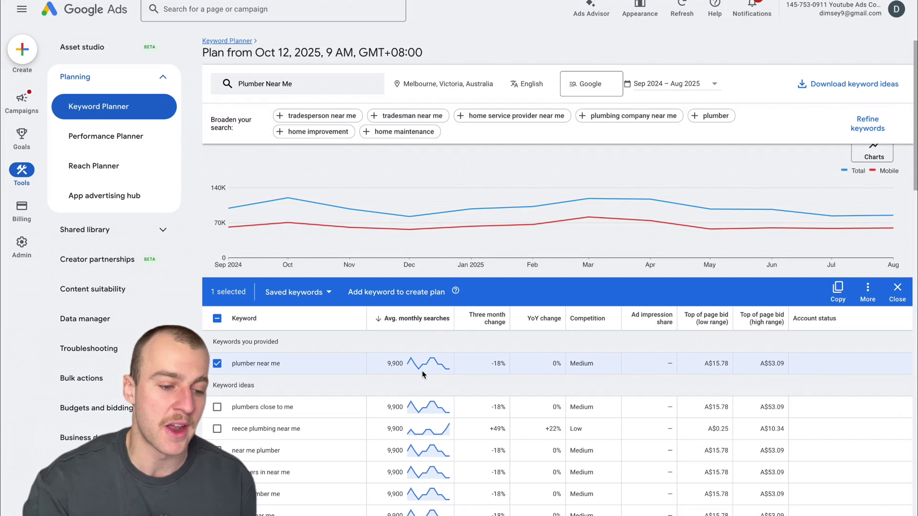
scroll(422, 375, "down", 2)
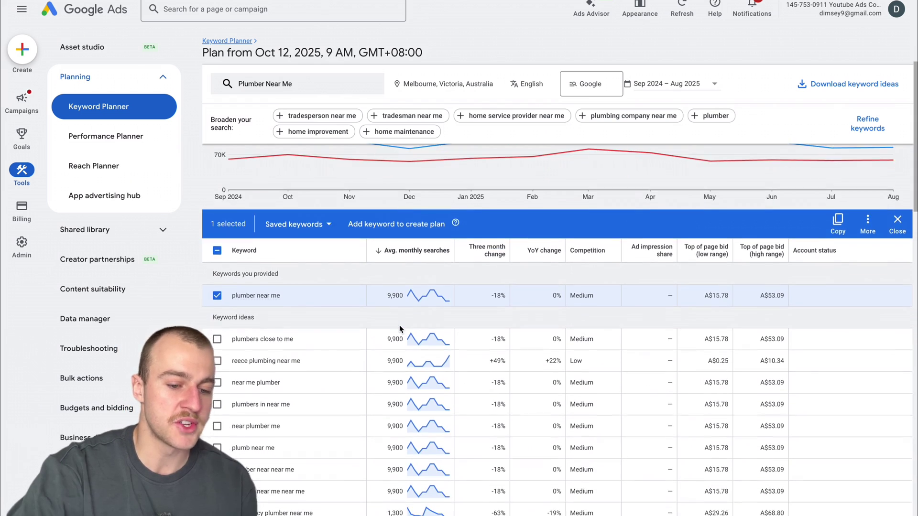
left_click(216, 333)
left_click(217, 375)
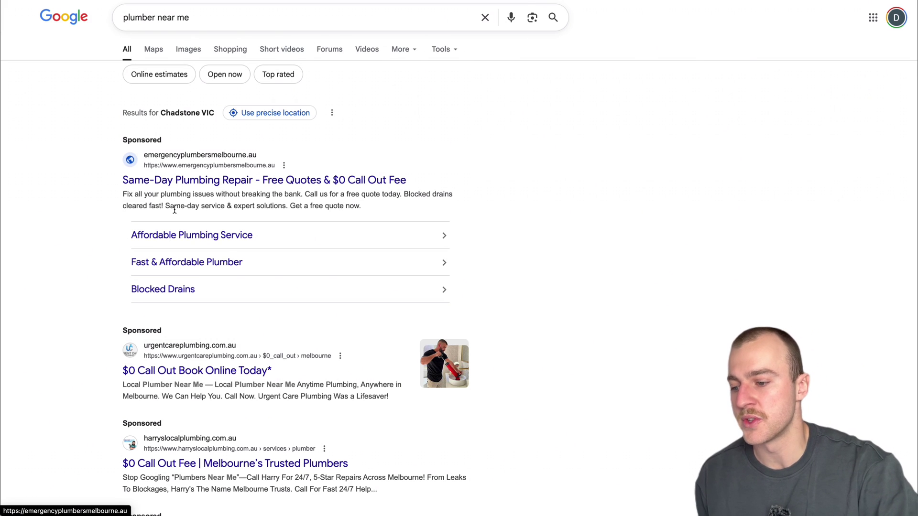
Step: Scroll through the competitors' sponsored plumbing ads in the 'plumber near me' Google results
scroll(174, 210, "down", 4)
scroll(174, 213, "up", 4)
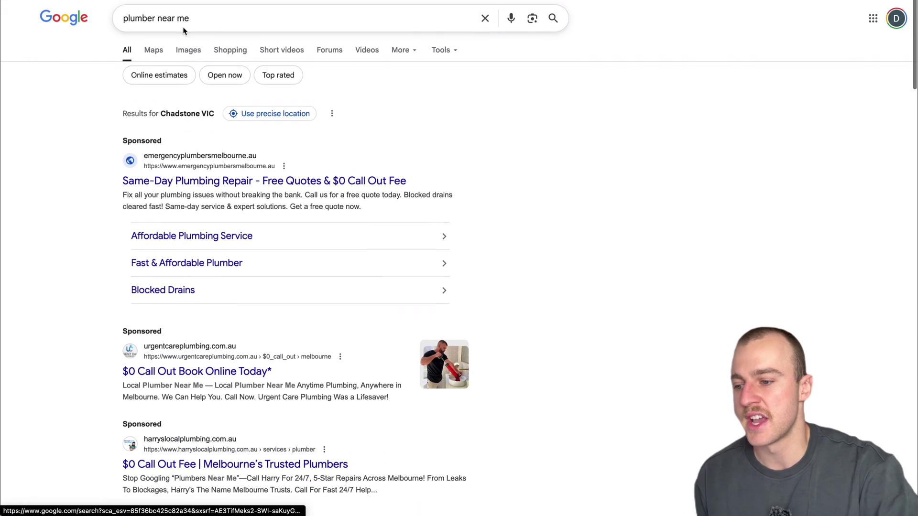
scroll(186, 201, "down", 3)
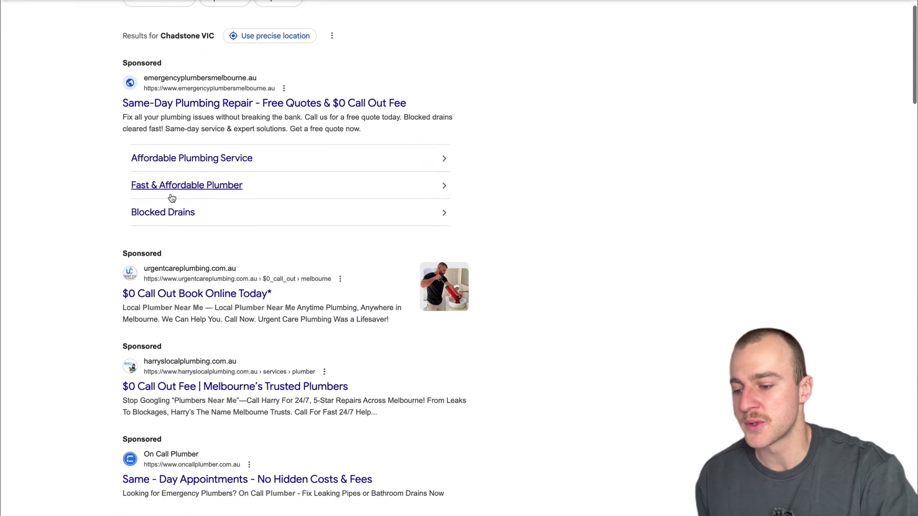
scroll(160, 313, "down", 2)
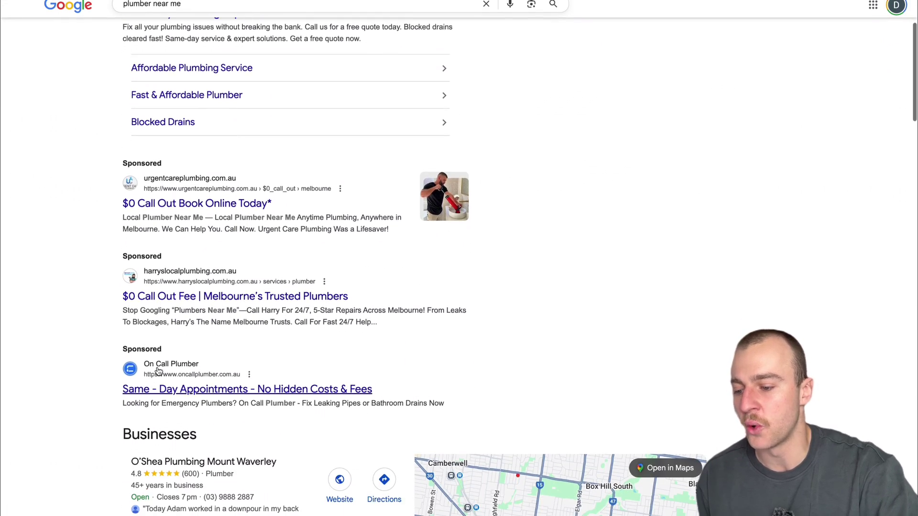
scroll(168, 345, "up", 2)
scroll(162, 354, "up", 3)
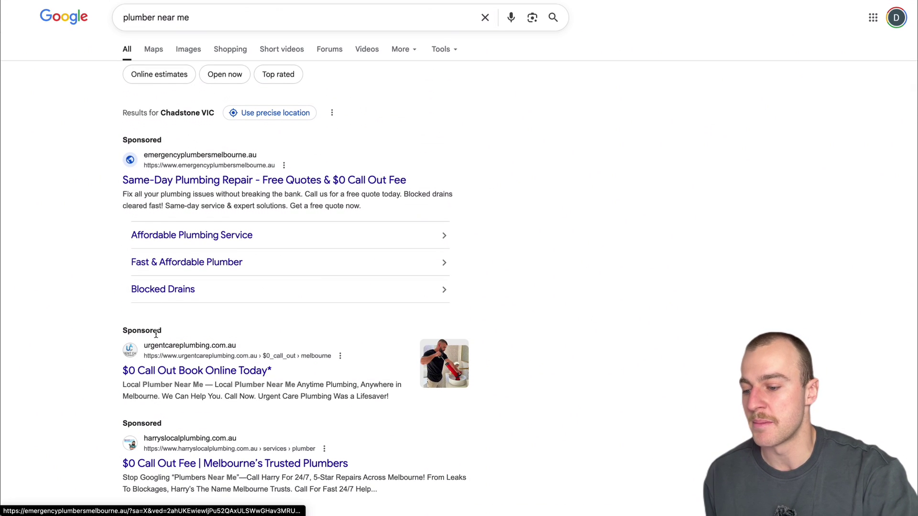
Step: Also tick plumbers in near me, near plumber me, plumb near me, plumber near near me, plumber near me near me
scroll(160, 348, "down", 1)
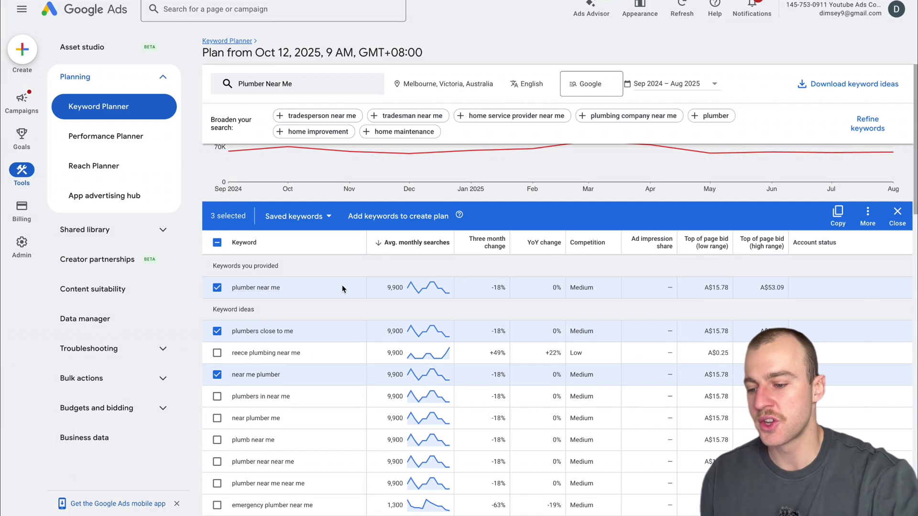
scroll(343, 285, "down", 3)
scroll(287, 287, "up", 1)
left_click(217, 287)
left_click(217, 309)
left_click(217, 330)
left_click(217, 352)
left_click(217, 374)
Step: Copy the nine selected keywords to the clipboard
scroll(239, 296, "down", 2)
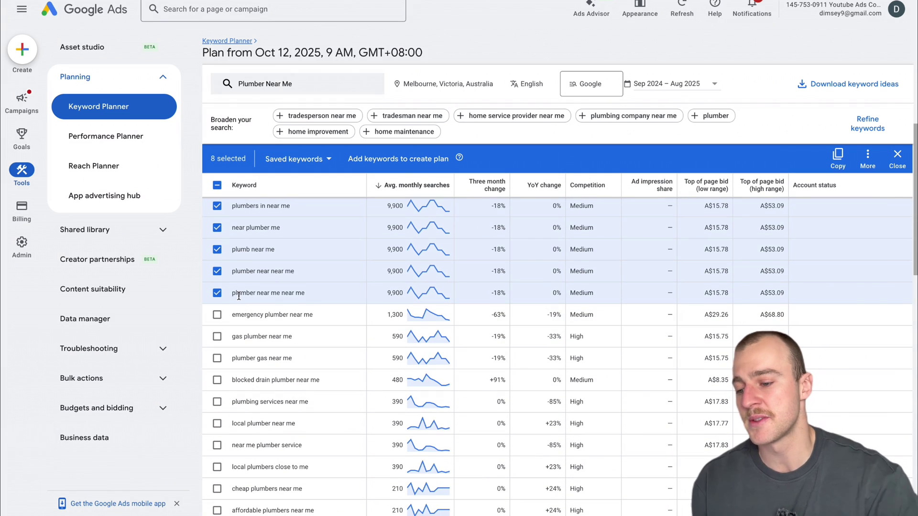
scroll(238, 296, "up", 1)
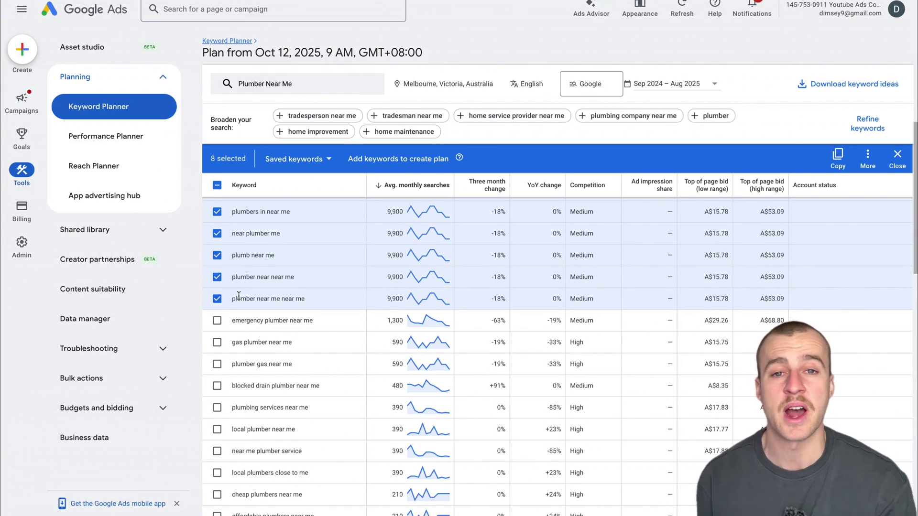
scroll(239, 306, "down", 1)
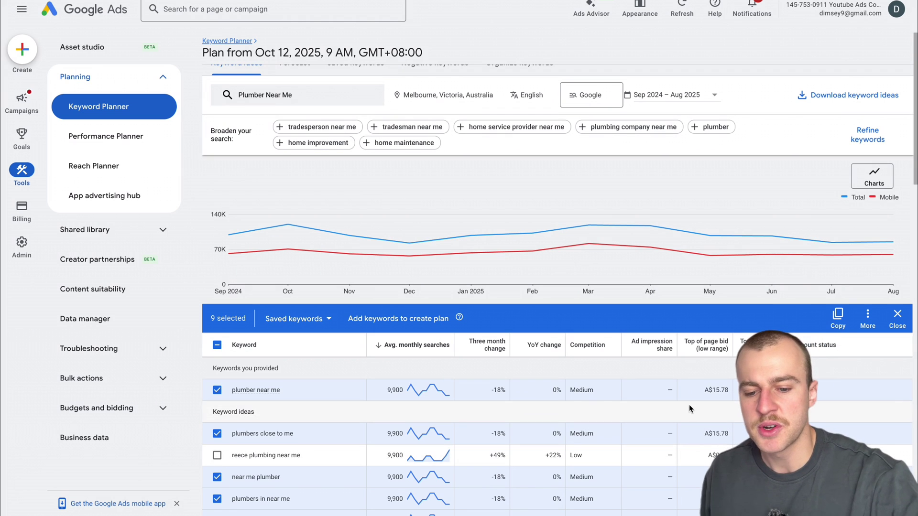
left_click(837, 322)
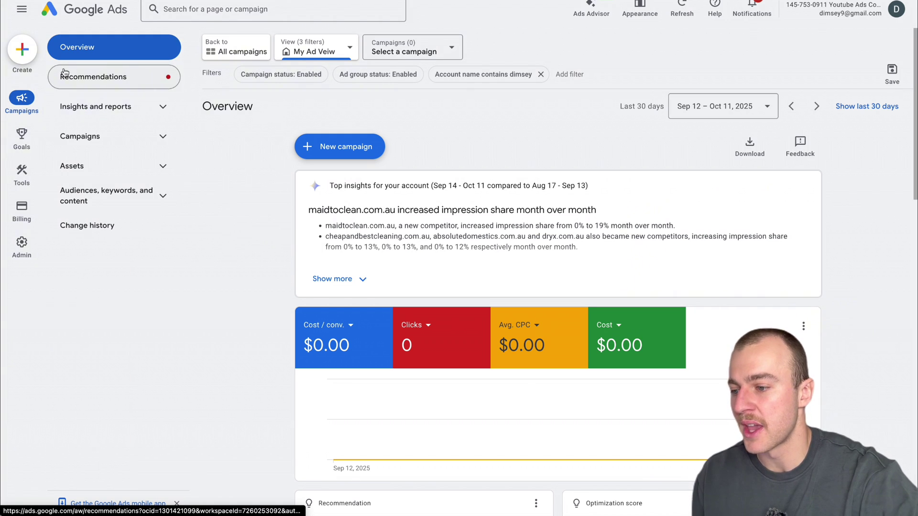
Step: Start a brand-new campaign with Leads as the objective
left_click(344, 152)
left_click(342, 151)
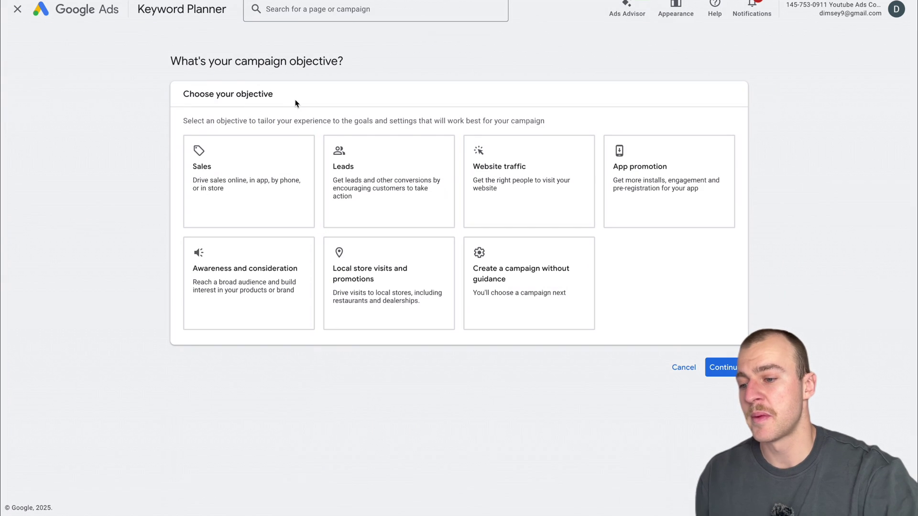
triple_click(180, 94)
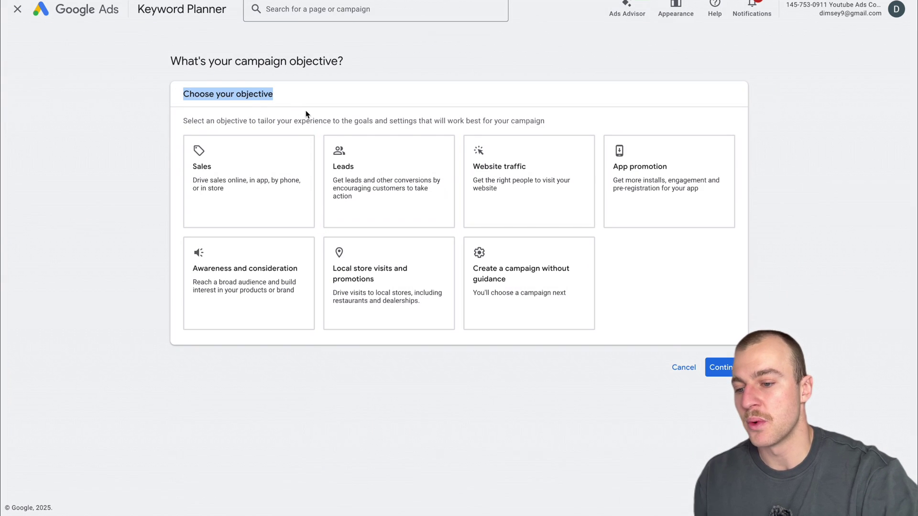
left_click(345, 158)
scroll(401, 159, "down", 3)
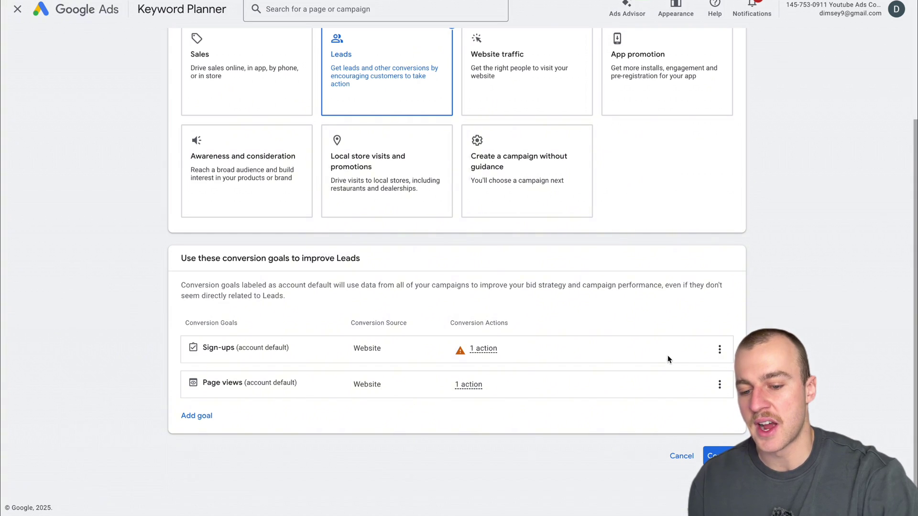
Step: Remove the Sign-ups conversion goal and add Phone call leads instead
left_click(719, 349)
left_click(723, 357)
left_click(568, 286)
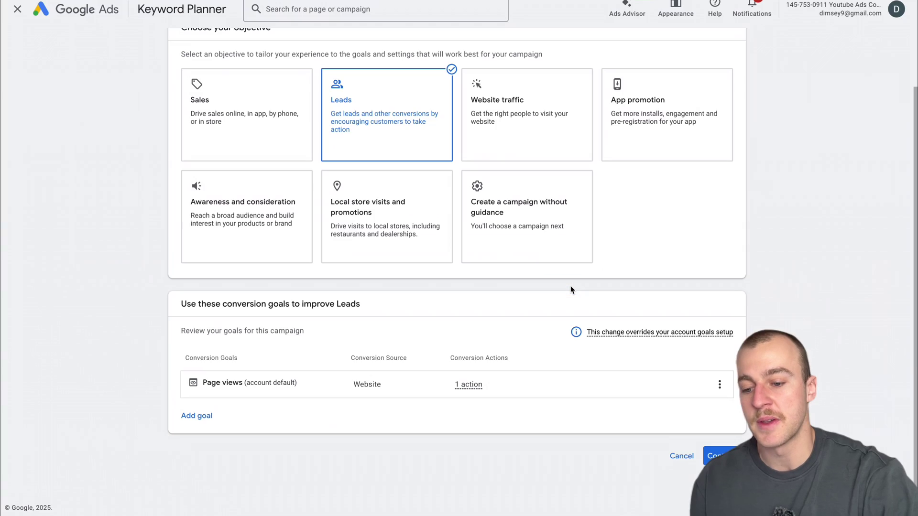
left_click(196, 415)
left_click(227, 419)
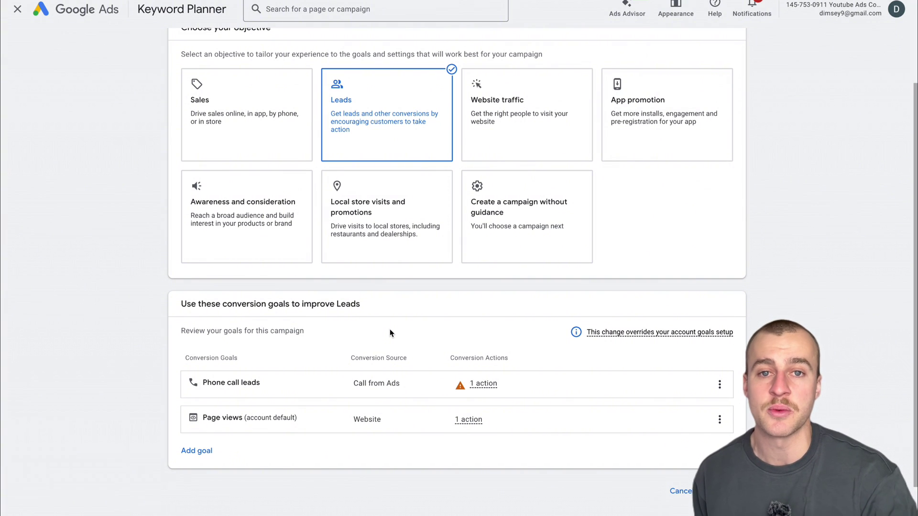
scroll(390, 329, "down", 1)
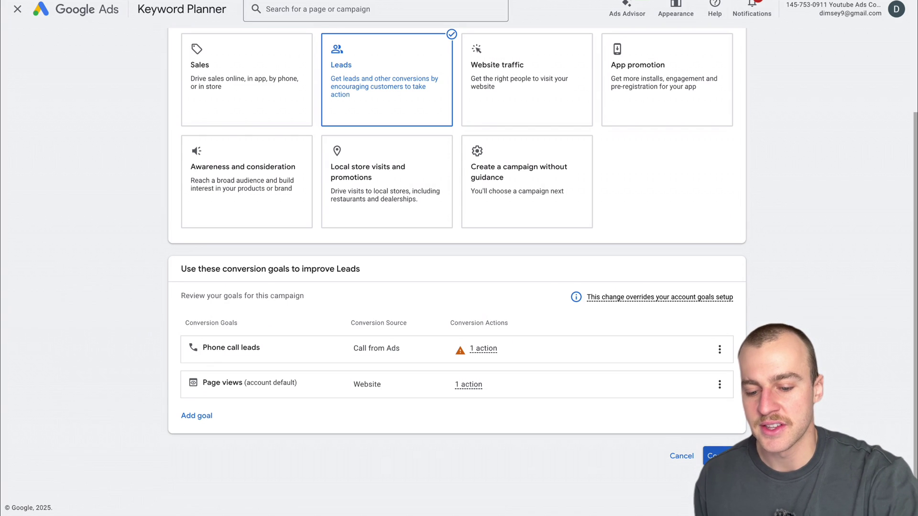
Step: Choose Search as the campaign type with Website visits as the way to reach the goal
scroll(554, 406, "down", 5)
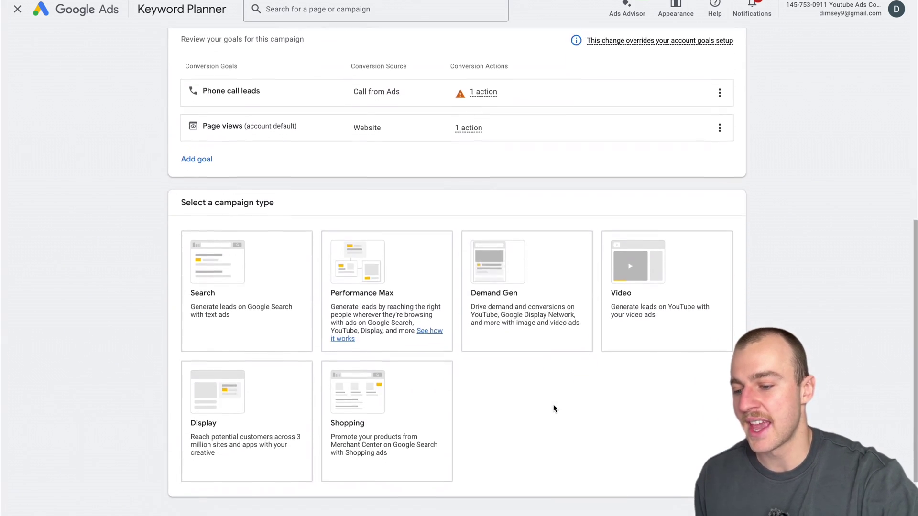
left_click(254, 224)
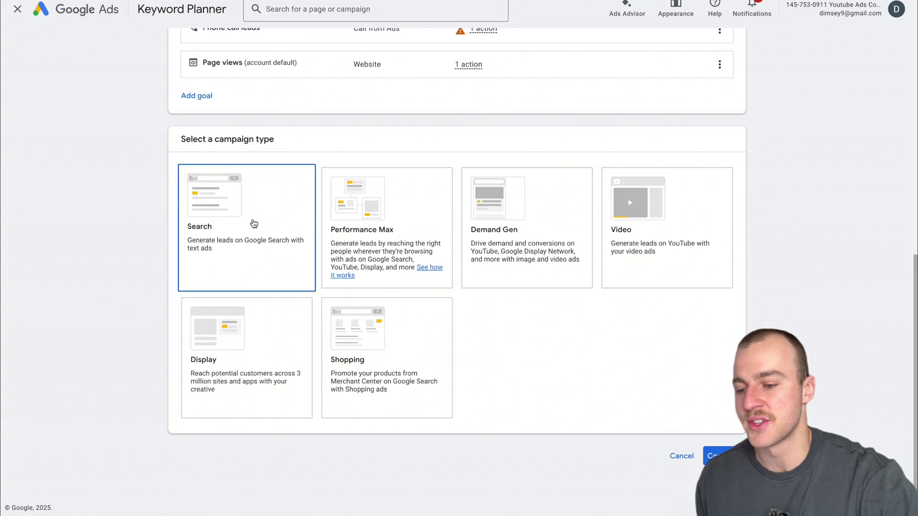
scroll(504, 250, "down", 3)
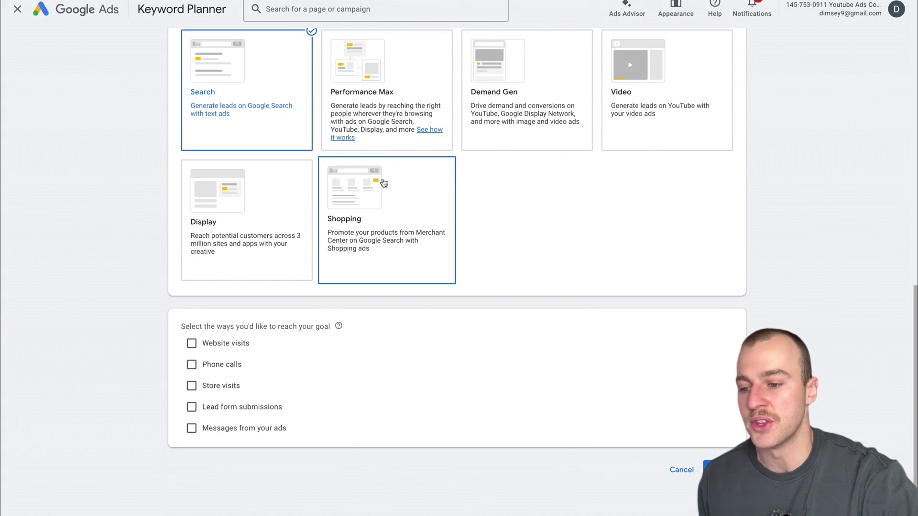
scroll(383, 183, "down", 1)
triple_click(252, 306)
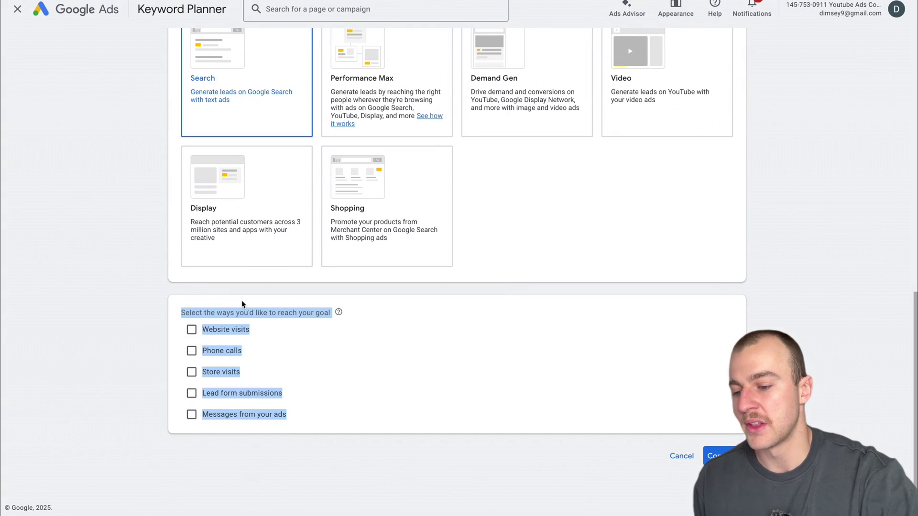
left_click(329, 323)
left_click(191, 329)
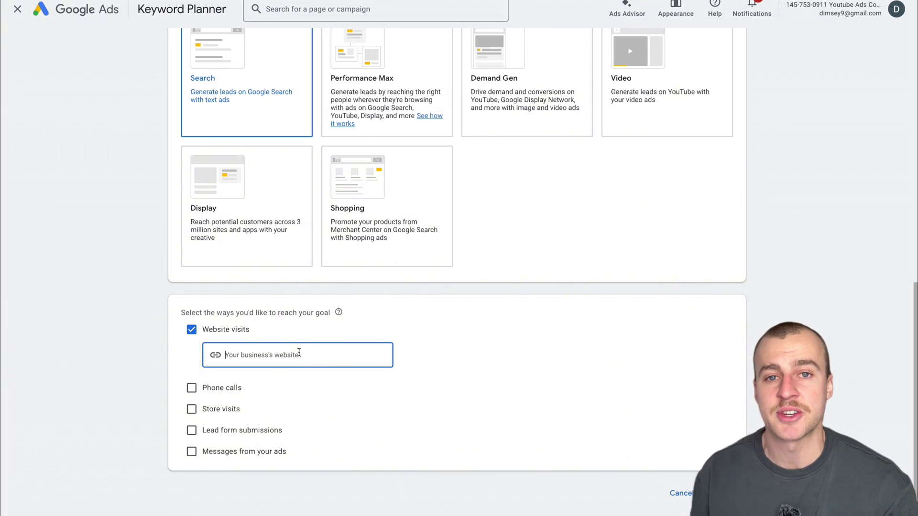
key("ctrl+v")
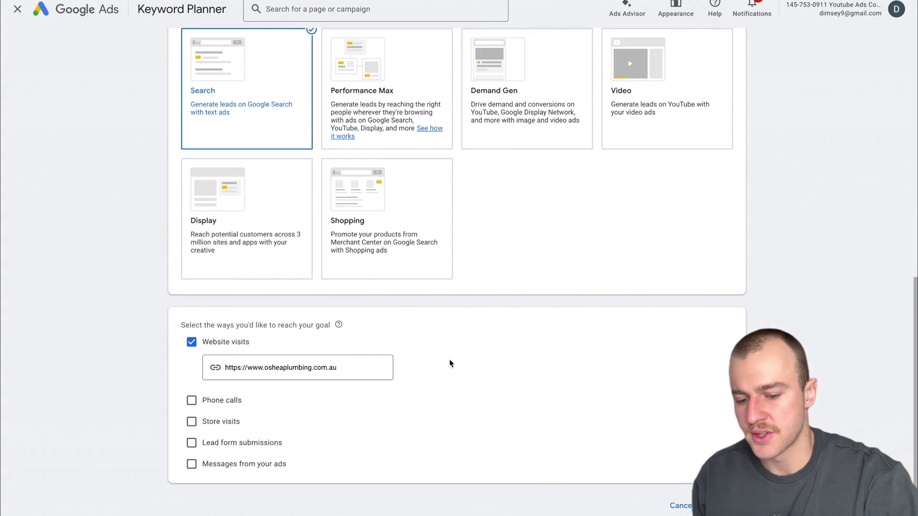
scroll(451, 364, "down", 2)
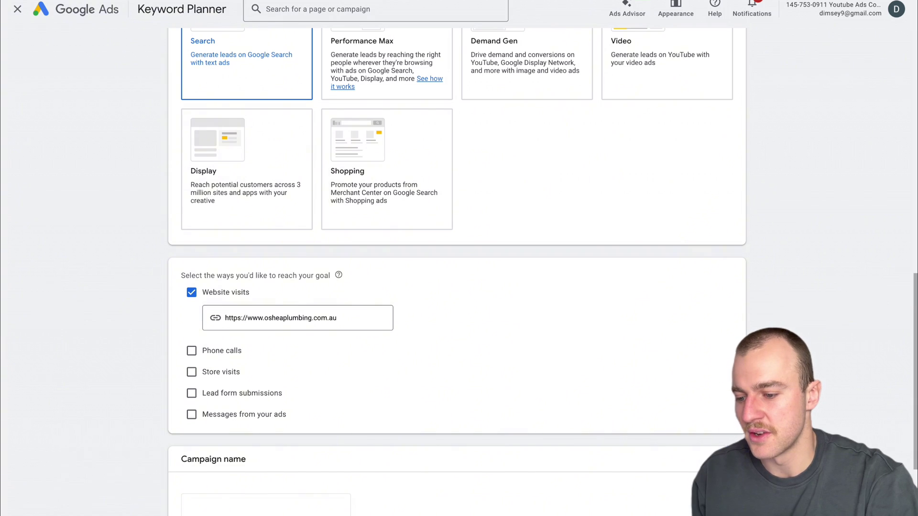
scroll(258, 369, "down", 3)
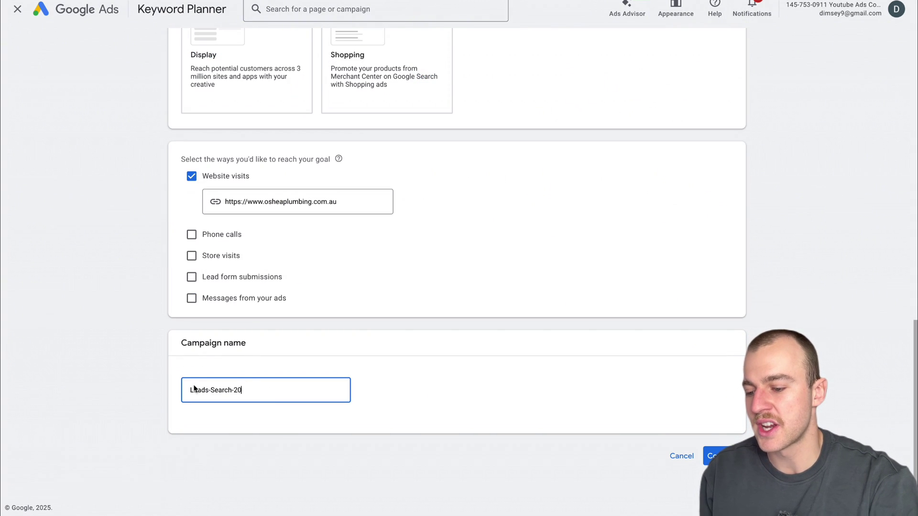
key("ctrl+v")
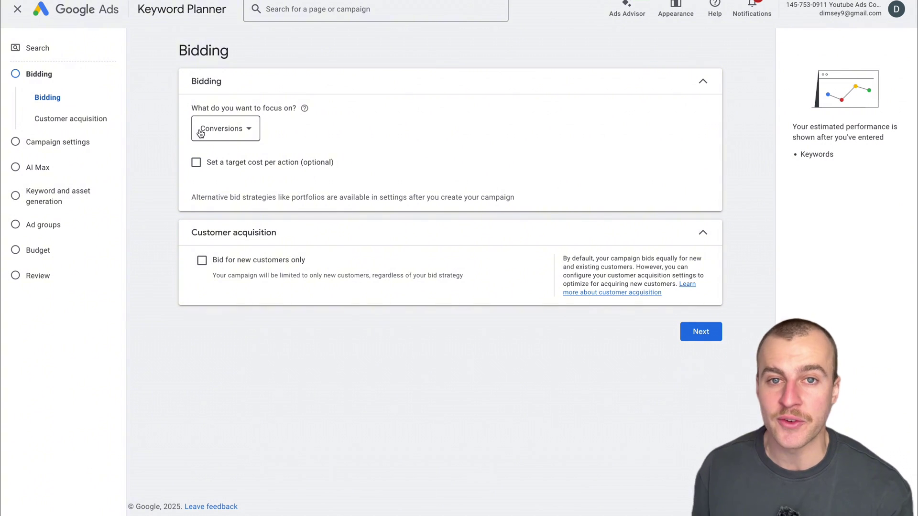
Step: Switch the bidding focus to Clicks and enable a maximum CPC bid limit of A$54.00
left_click(200, 133)
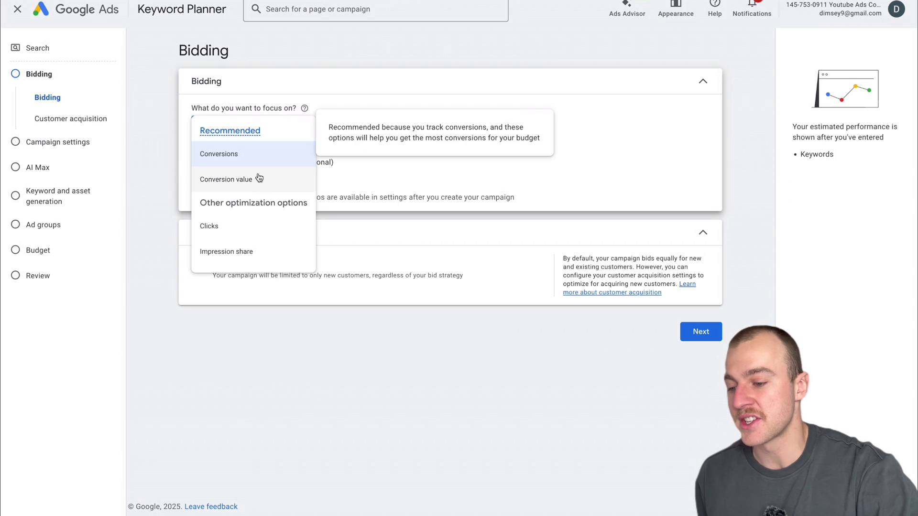
left_click(241, 226)
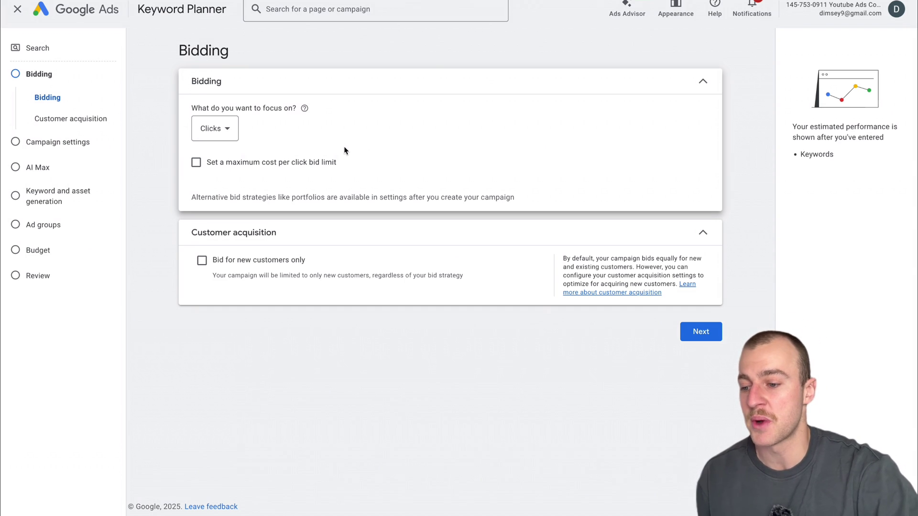
left_click(197, 163)
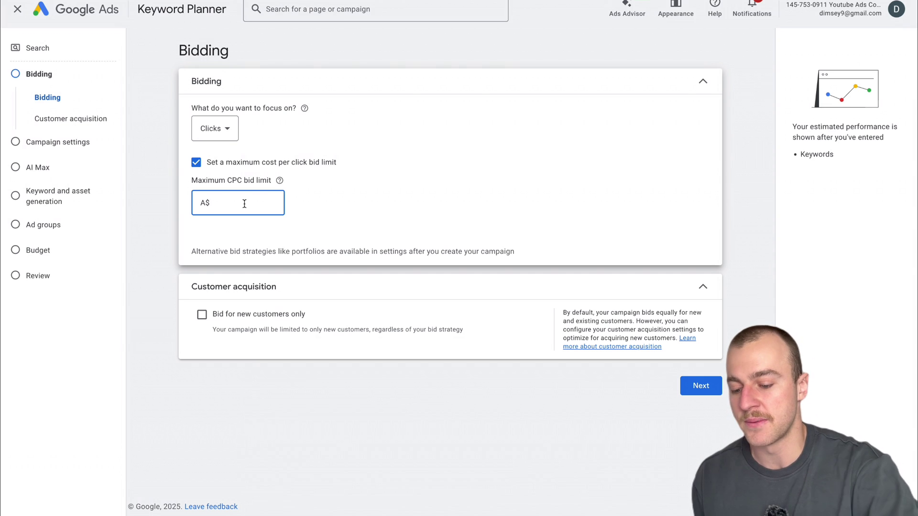
Step: In campaign settings, exclude Google Search Partners and Display Network, leaving Google Search only
left_click(715, 397)
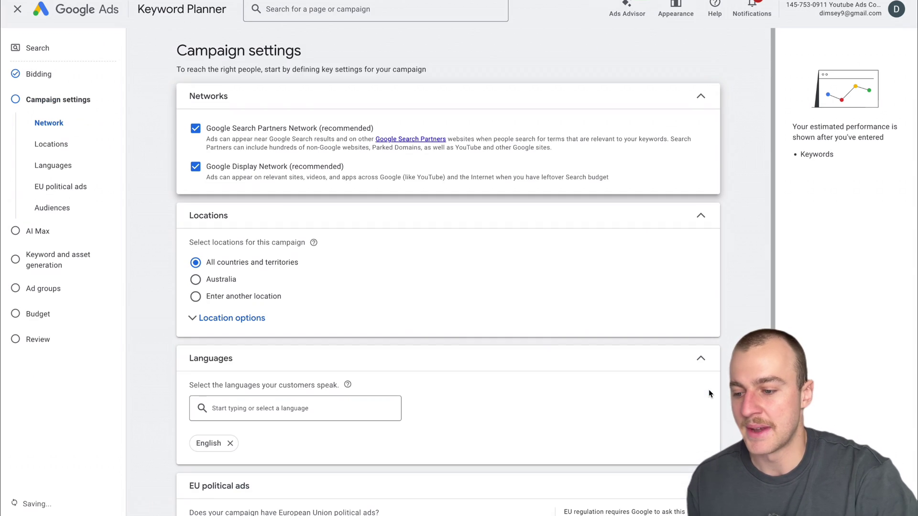
left_click(196, 128)
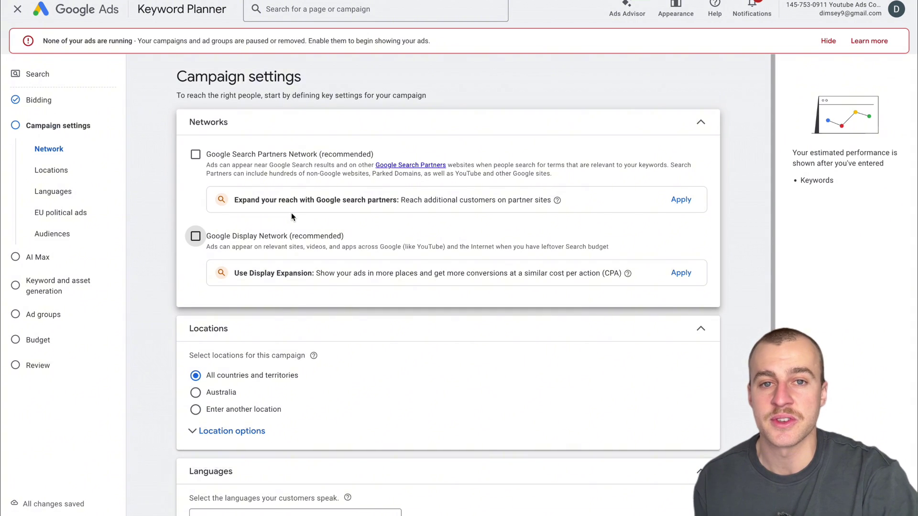
scroll(291, 215, "down", 2)
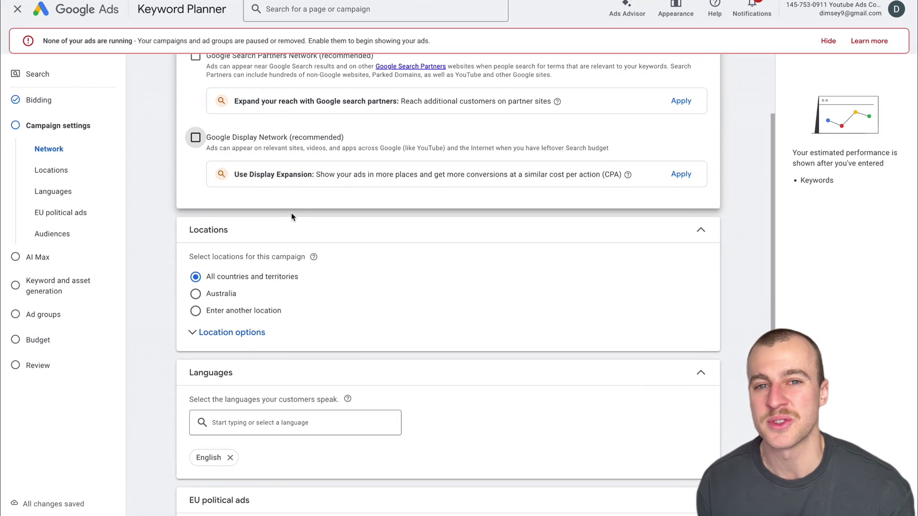
scroll(291, 215, "down", 1)
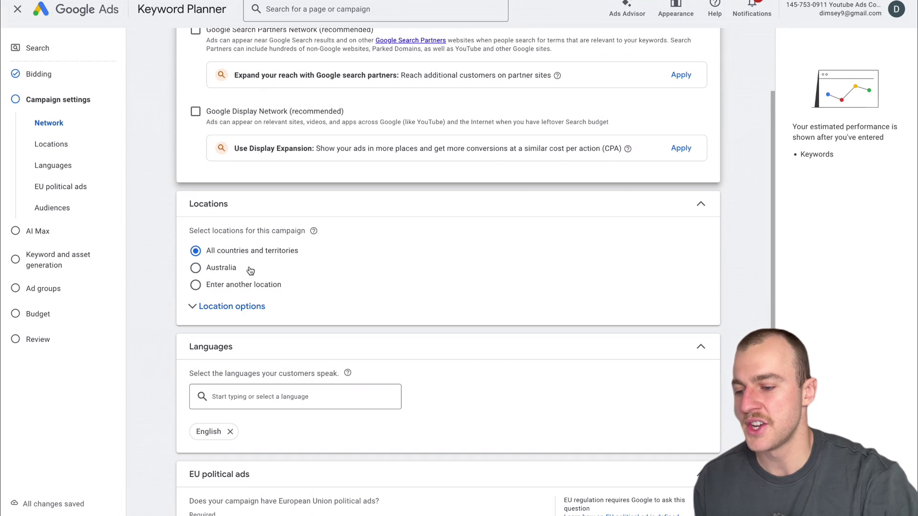
Step: Target a specific location, adding Chadstone, Victoria, Australia
left_click(211, 287)
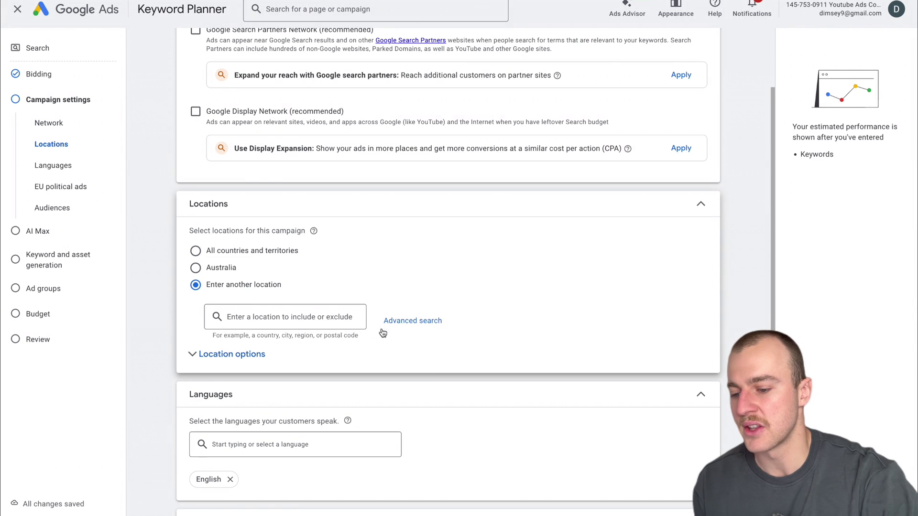
left_click(403, 327)
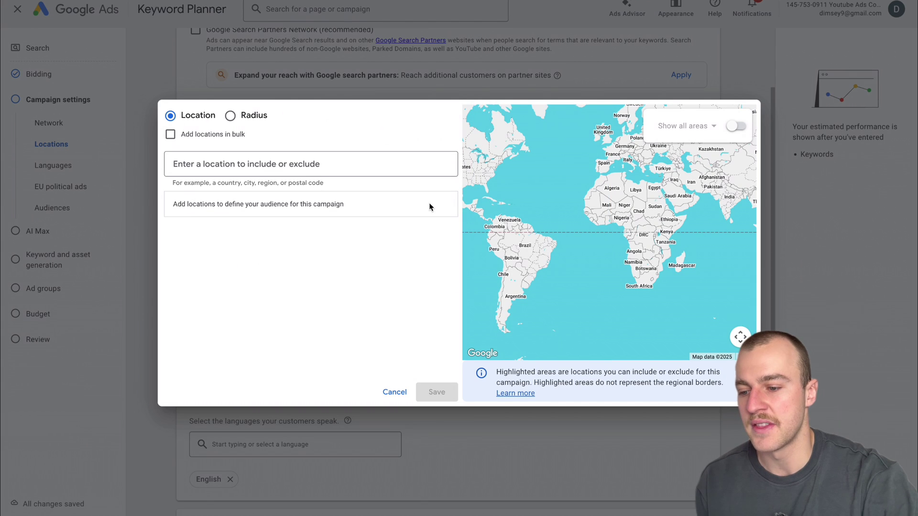
left_click(327, 166)
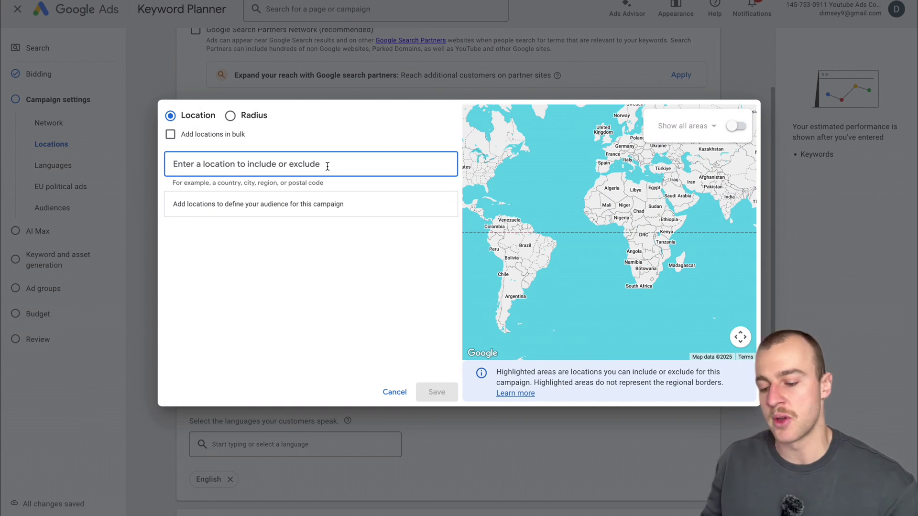
type("chadstone")
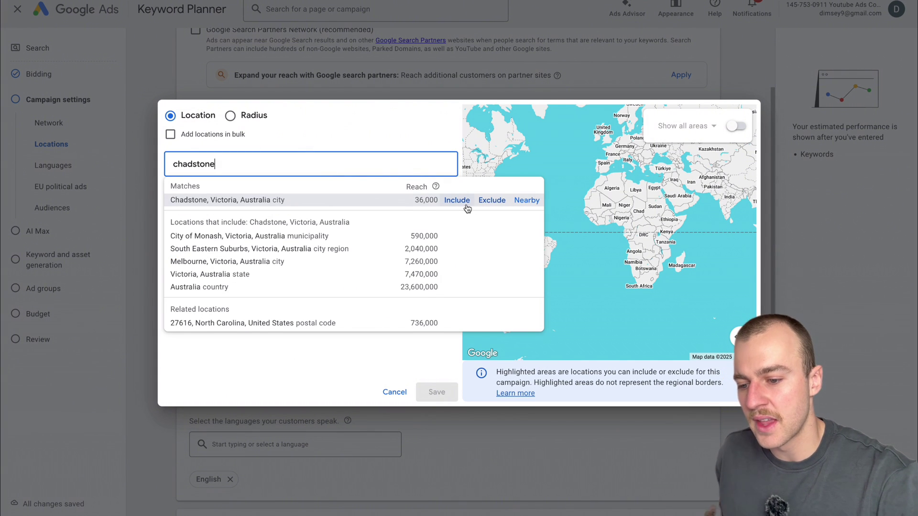
left_click(464, 206)
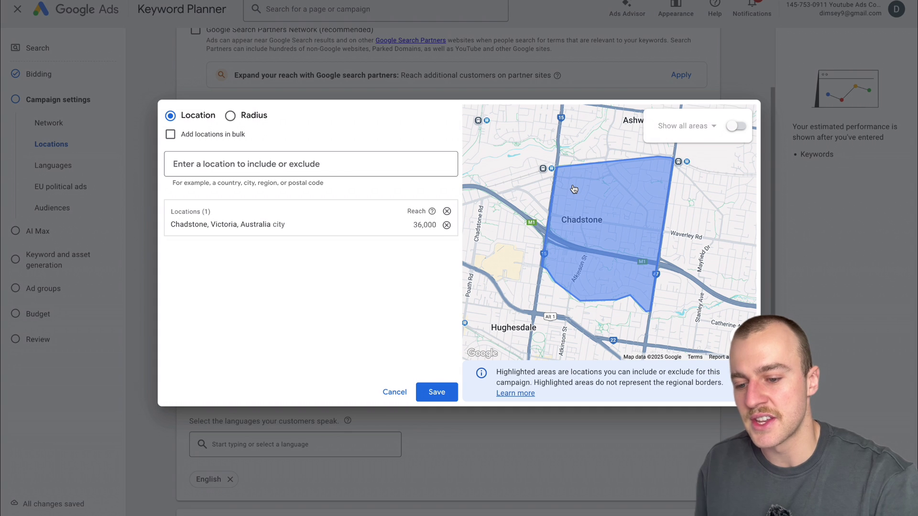
Step: Include postcodes 3125, 3147, 3149, 3148, 3145, 3146, 3124 and the City of Monash
scroll(697, 158, "down", 3)
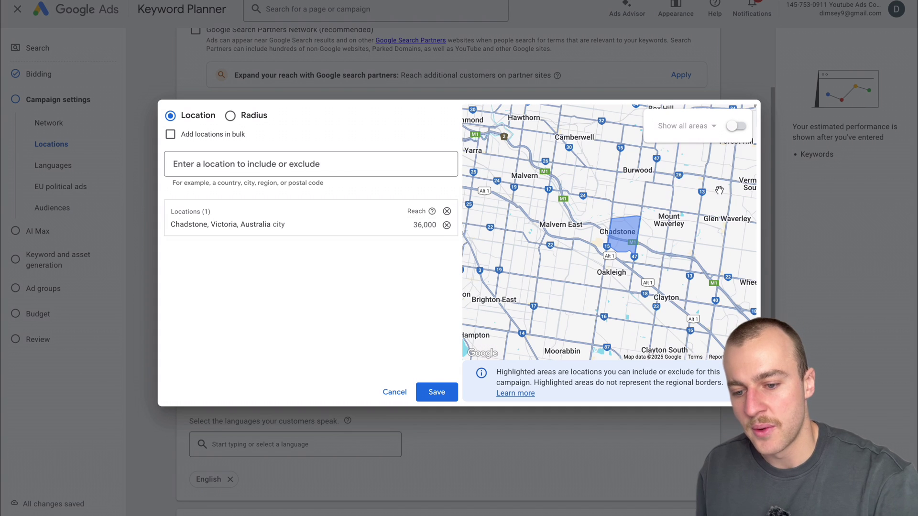
left_click(736, 126)
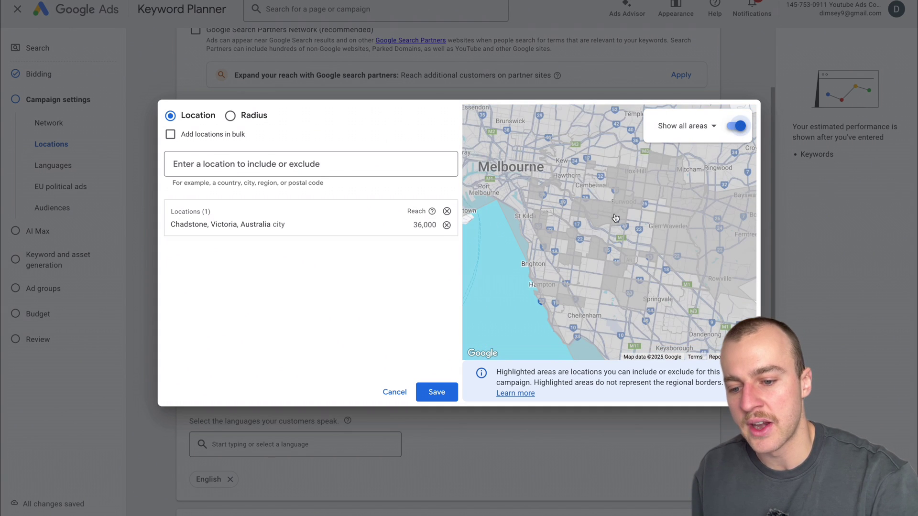
left_click(624, 200)
left_click(598, 200)
left_click(608, 247)
left_click(587, 217)
left_click(619, 245)
left_click(597, 253)
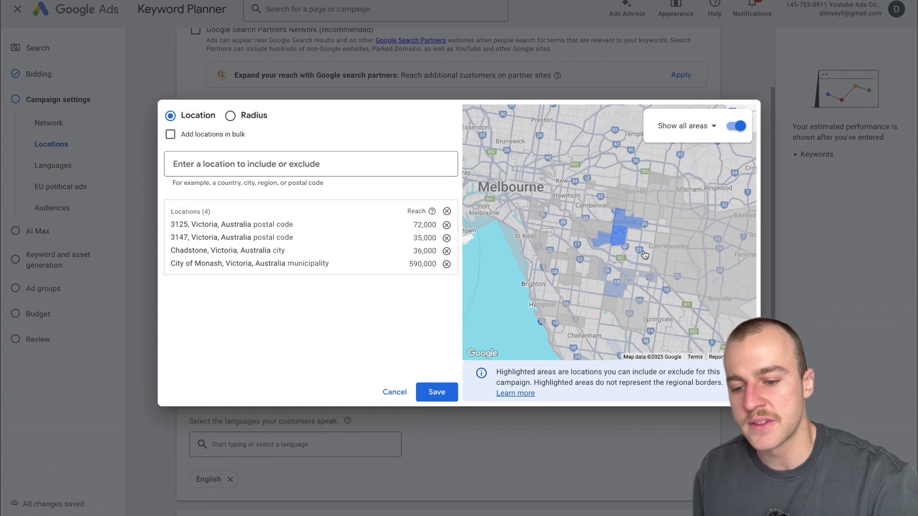
left_click(644, 255)
left_click(617, 229)
left_click(618, 258)
left_click(590, 231)
left_click(584, 252)
left_click(583, 226)
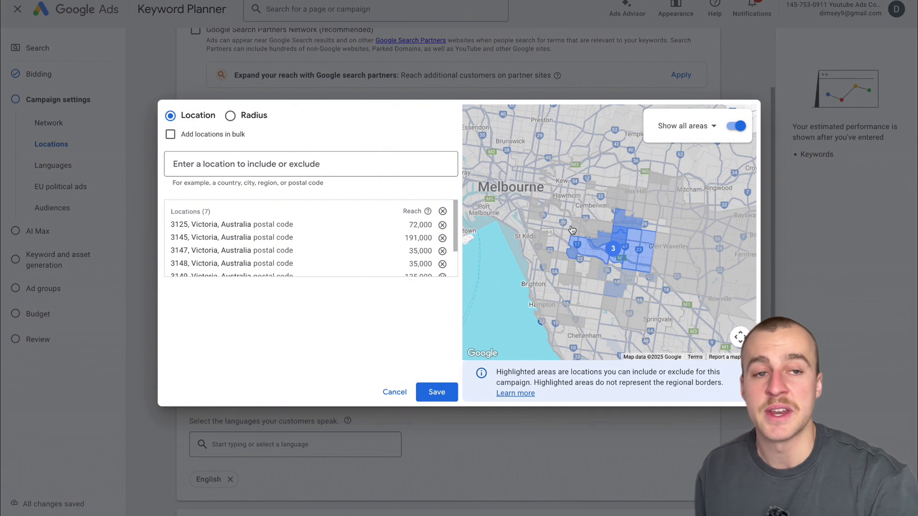
left_click(583, 230)
left_click(556, 207)
left_click(602, 223)
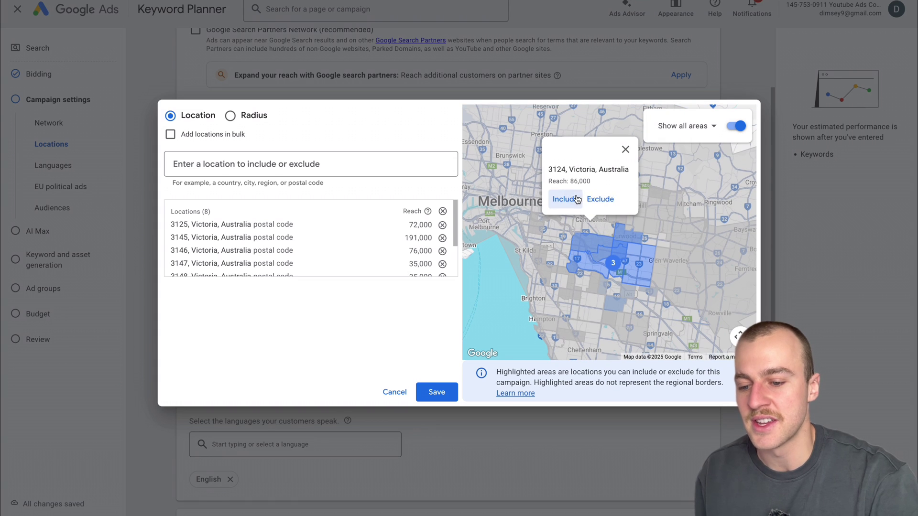
left_click(567, 196)
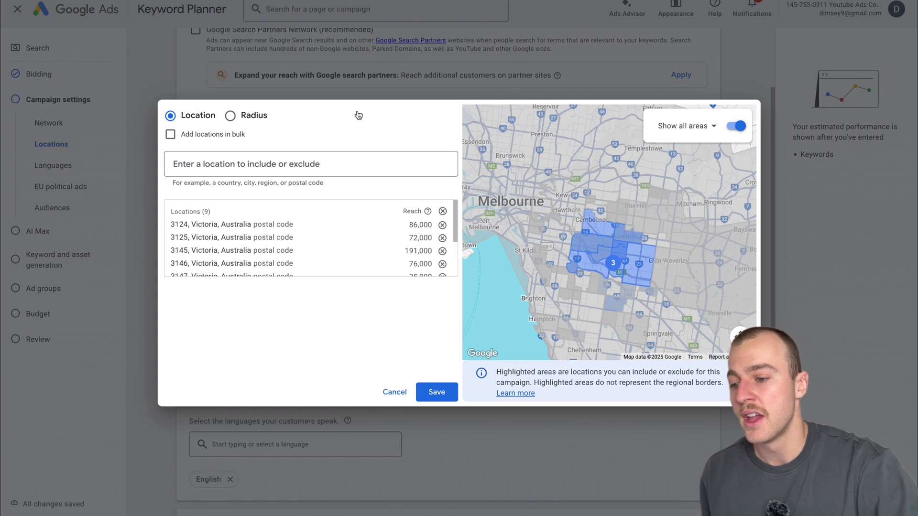
Step: Add a 20 mi radius around a pin dropped near central Melbourne
left_click(231, 116)
scroll(567, 193, "down", 1)
left_click(497, 118)
left_click(567, 195)
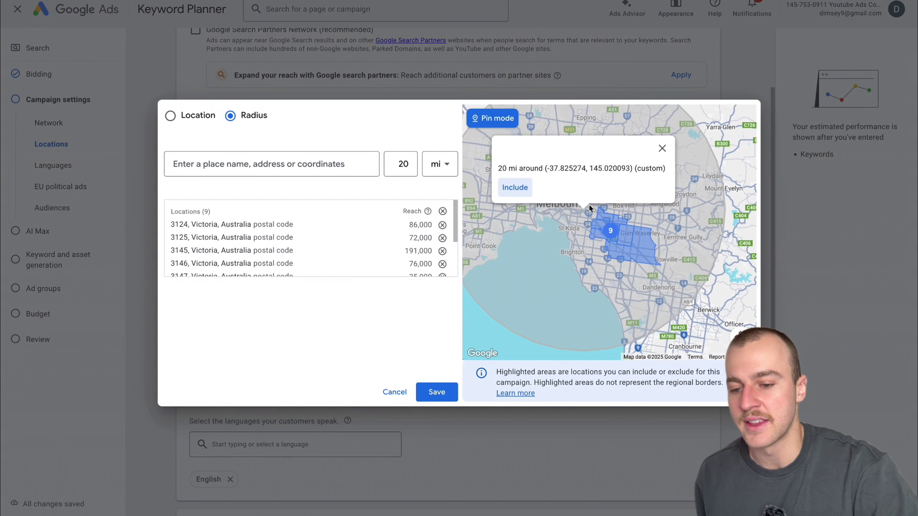
left_click(521, 190)
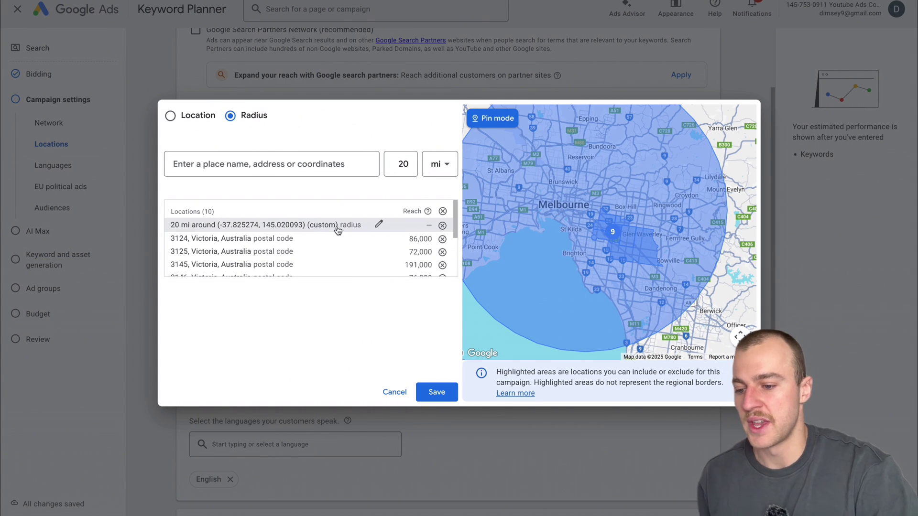
left_click(376, 228)
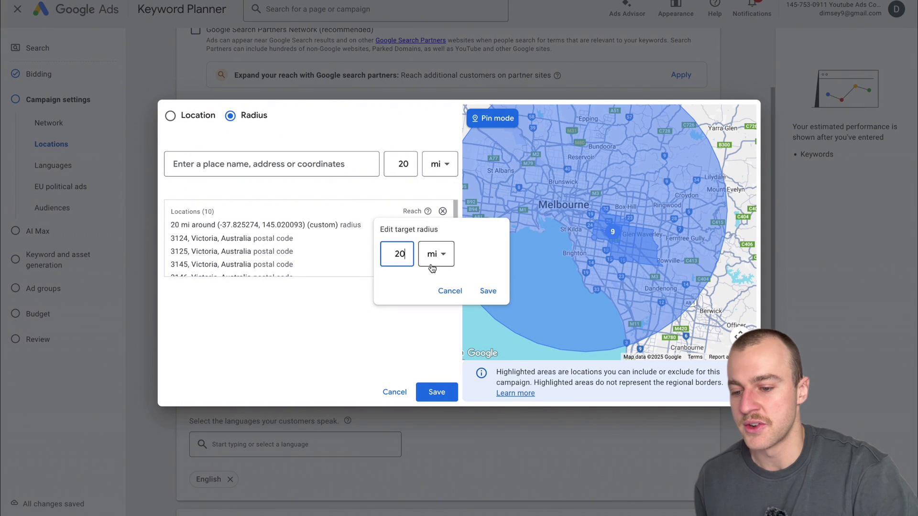
left_click(483, 289)
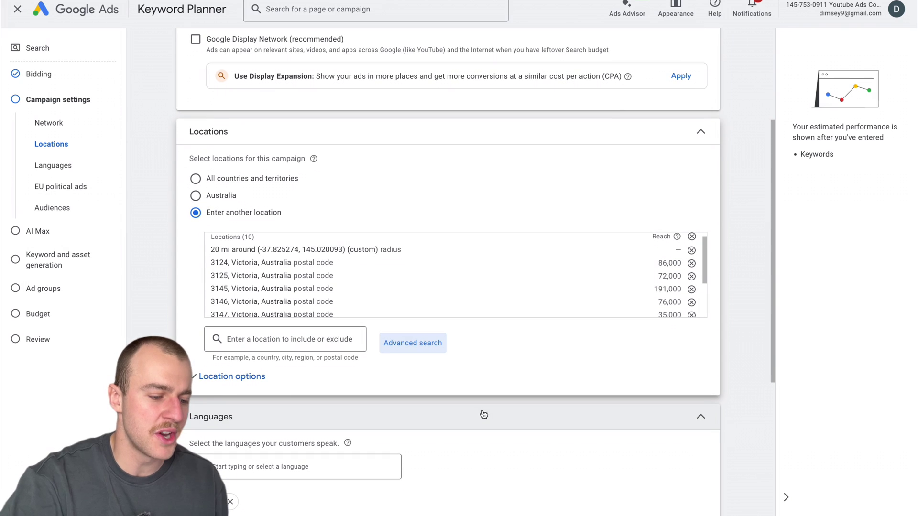
Step: Set location options to Presence: people in or regularly in the targeted areas
left_click(243, 386)
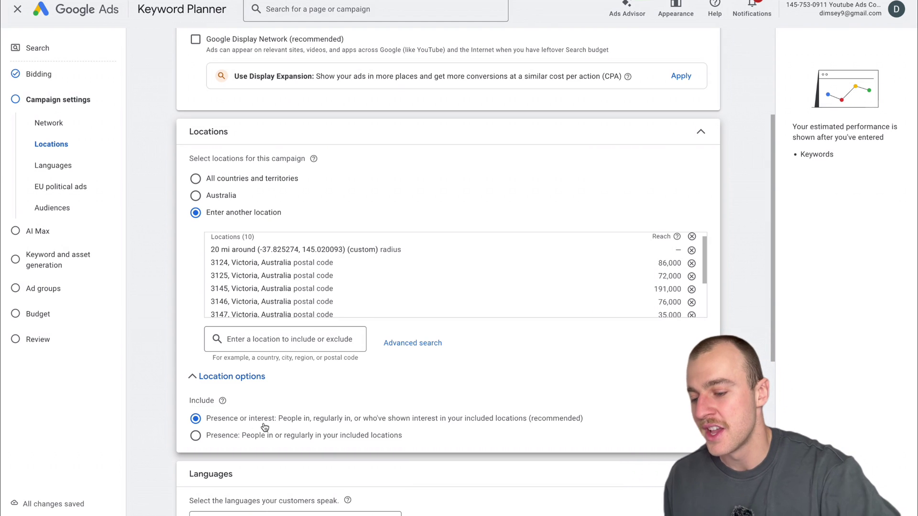
left_click(203, 436)
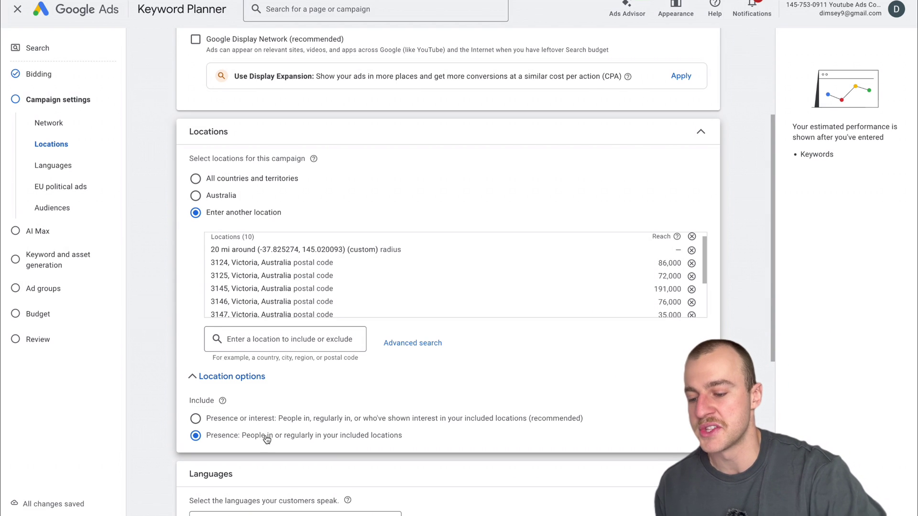
scroll(271, 437, "down", 1)
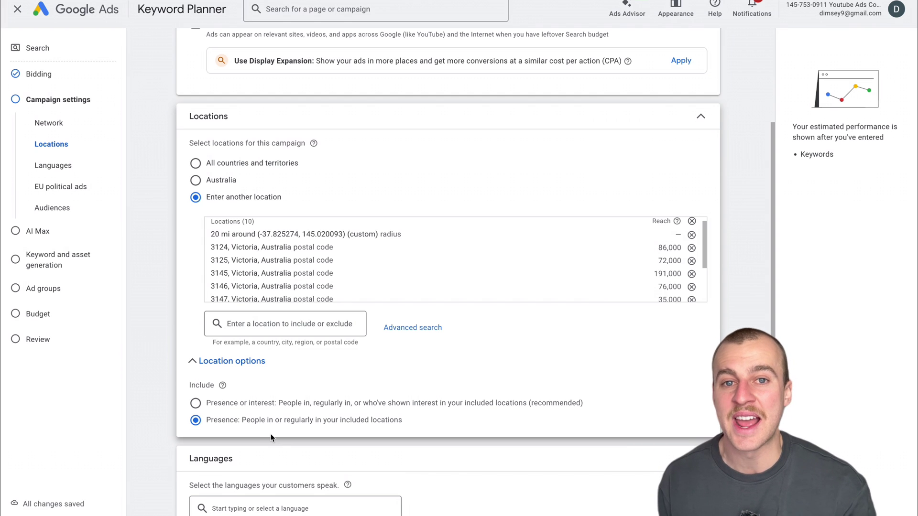
scroll(271, 437, "down", 5)
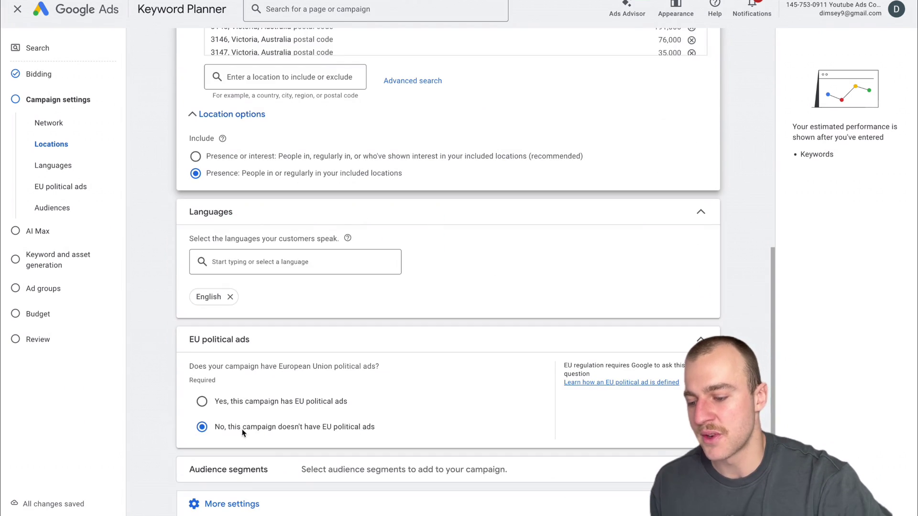
Step: Add Home & Garden, Business Services, Home Improvement, Home Cleaning, Business & Industrial, Contracting & Remodeling segments
scroll(242, 430, "down", 2)
left_click(243, 434)
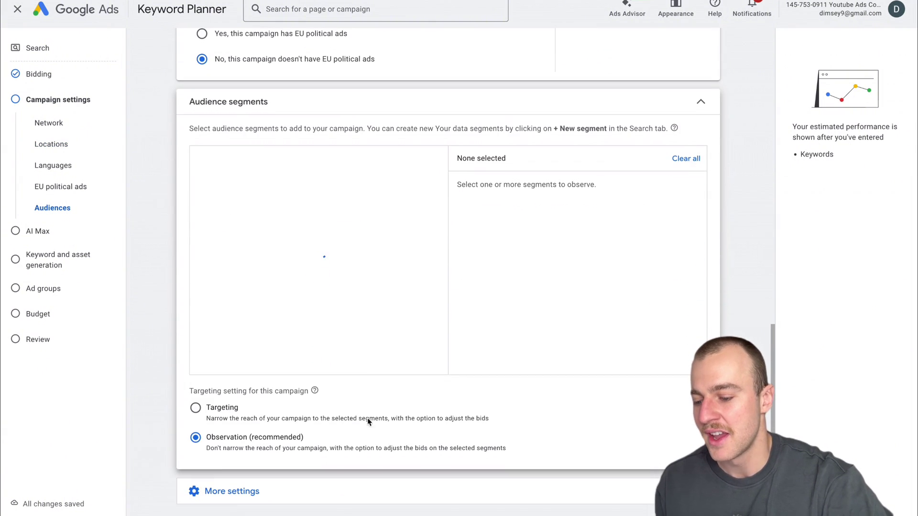
triple_click(211, 441)
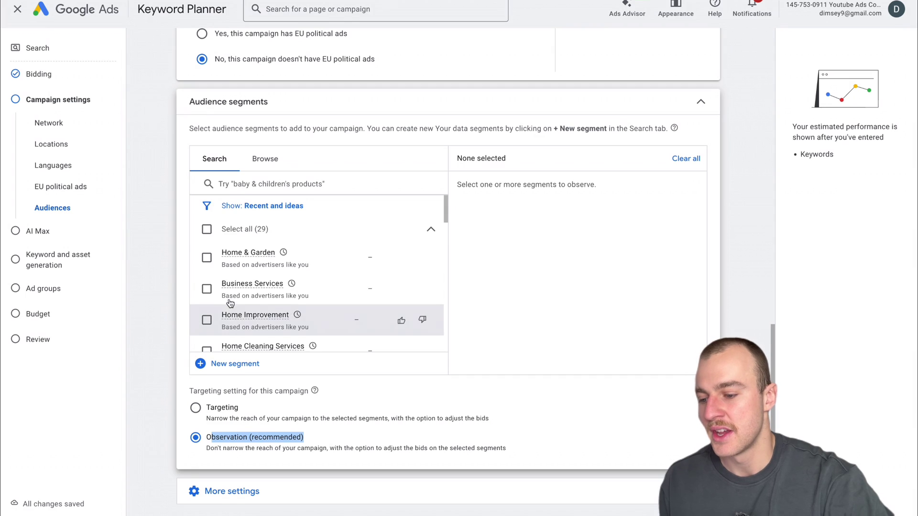
left_click(207, 258)
left_click(207, 288)
left_click(206, 320)
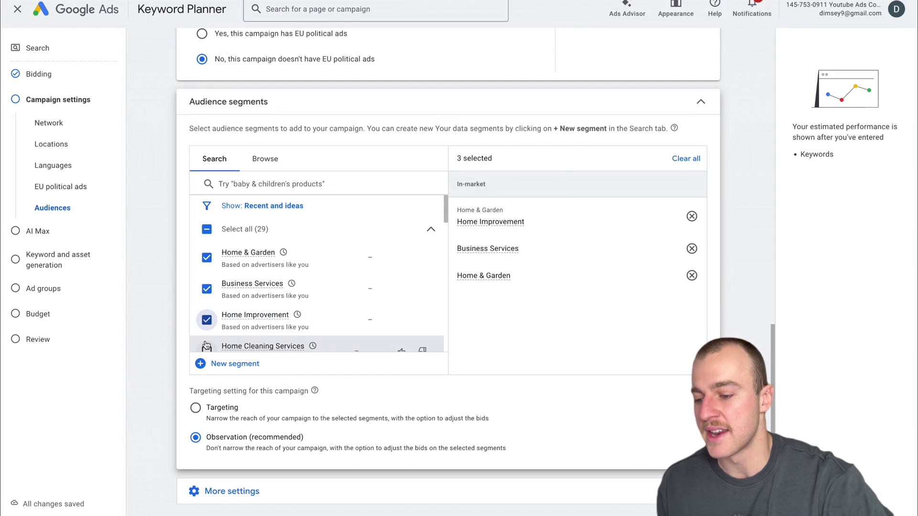
scroll(207, 325, "down", 1)
left_click(207, 299)
left_click(207, 325)
scroll(207, 315, "down", 1)
left_click(206, 311)
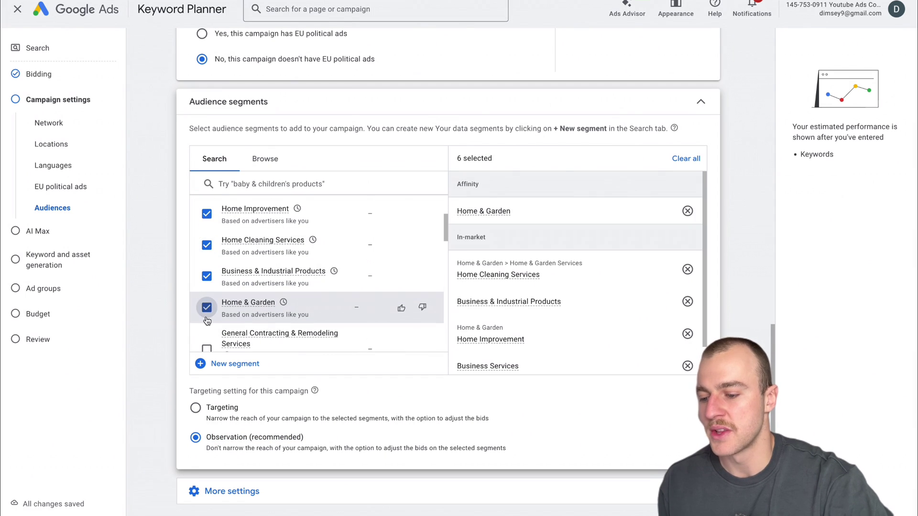
scroll(206, 310, "down", 1)
left_click(207, 285)
scroll(206, 315, "up", 1)
scroll(206, 319, "up", 1)
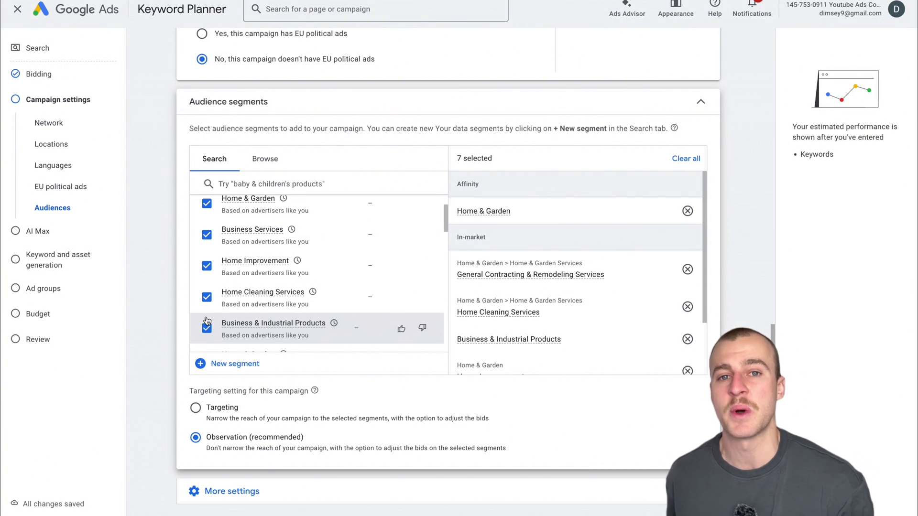
scroll(271, 435, "down", 1)
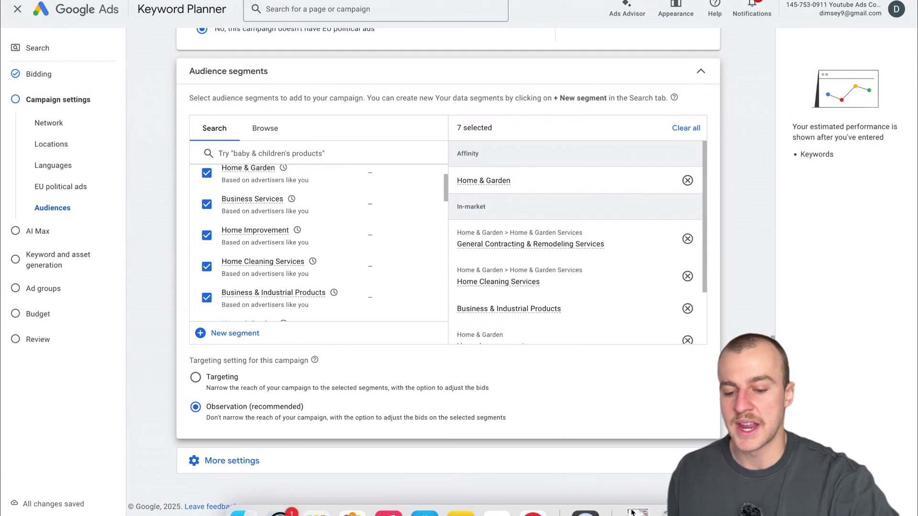
Step: Leave AI Max off and generate keywords and ad assets from the website
left_click(700, 492)
left_click_drag(279, 50, 179, 50)
left_click(247, 49)
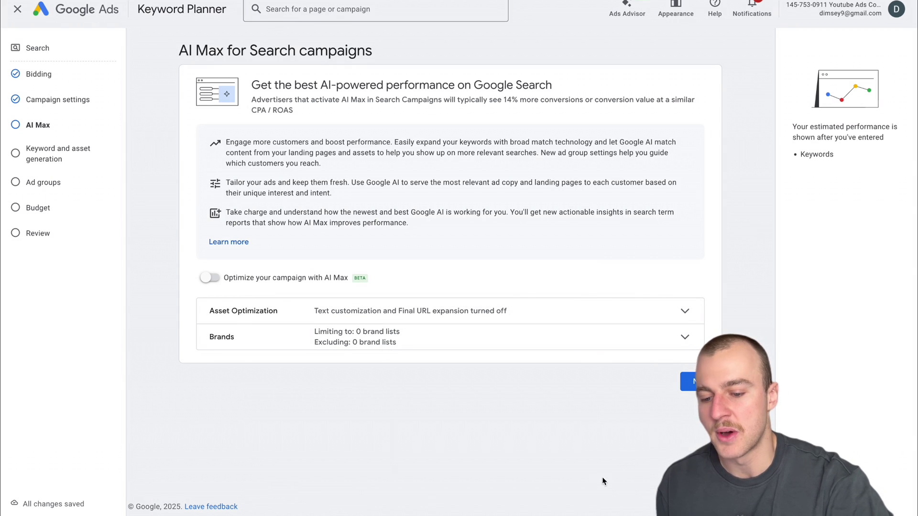
left_click(684, 389)
left_click_drag(318, 50, 193, 41)
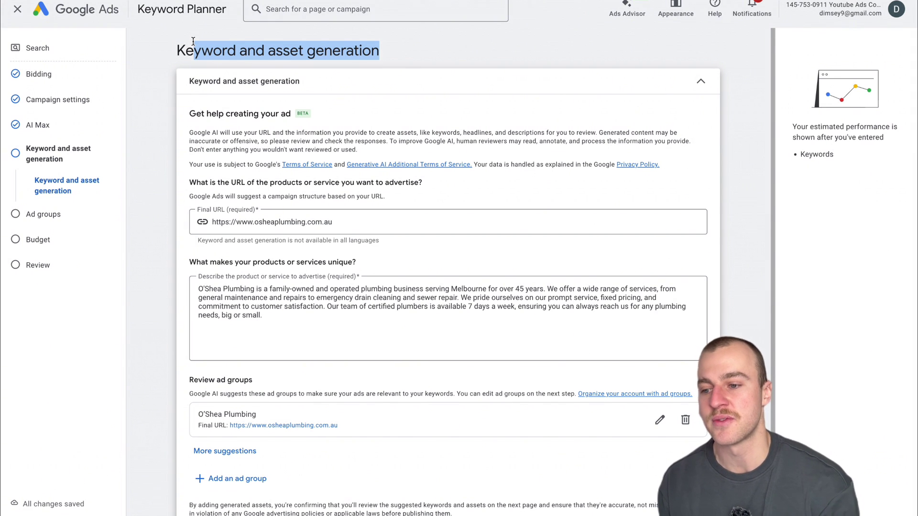
scroll(482, 382, "down", 2)
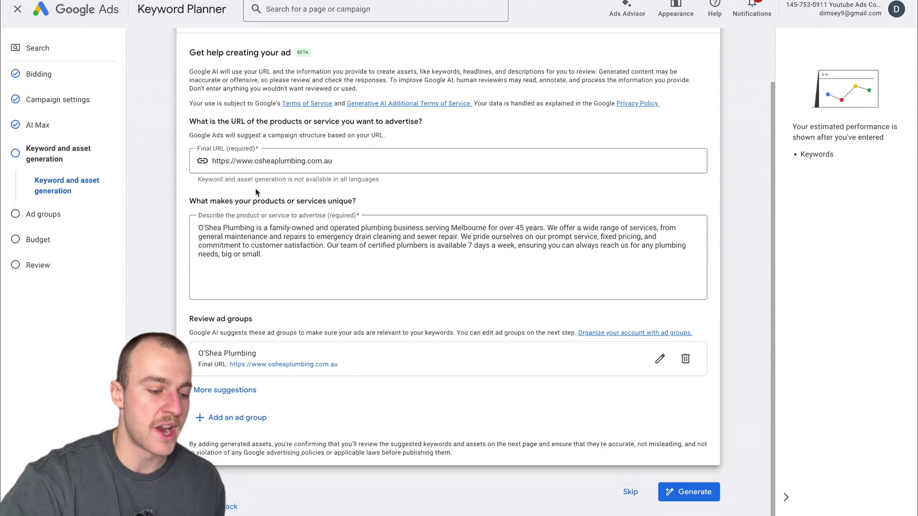
left_click(689, 492)
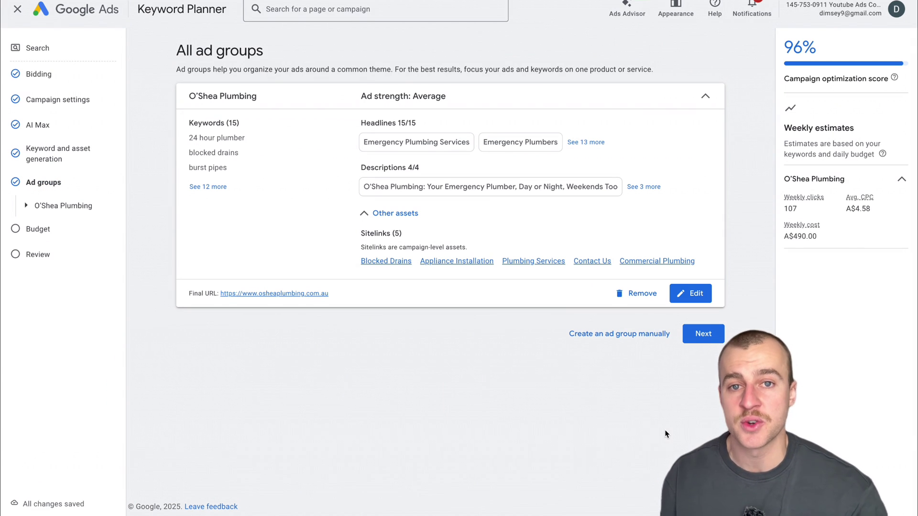
Step: Delete the O'Shea Plumbing ad group's generated keywords and paste nine plumber near me variations
left_click(690, 293)
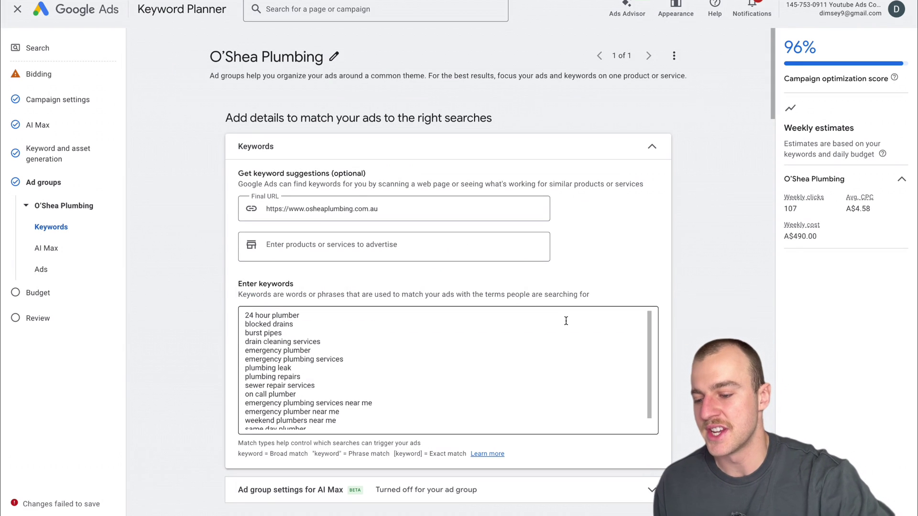
scroll(566, 318, "down", 3)
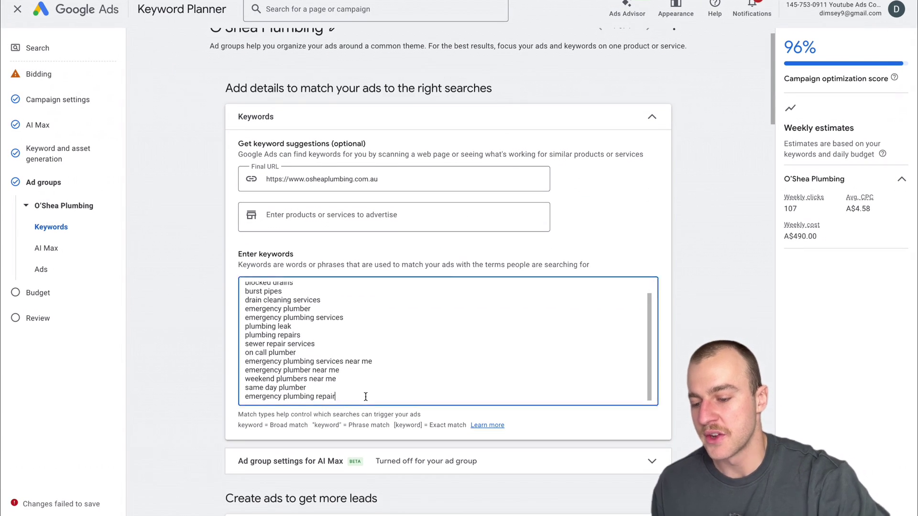
left_click_drag(364, 398, 244, 281)
key("BackSpace")
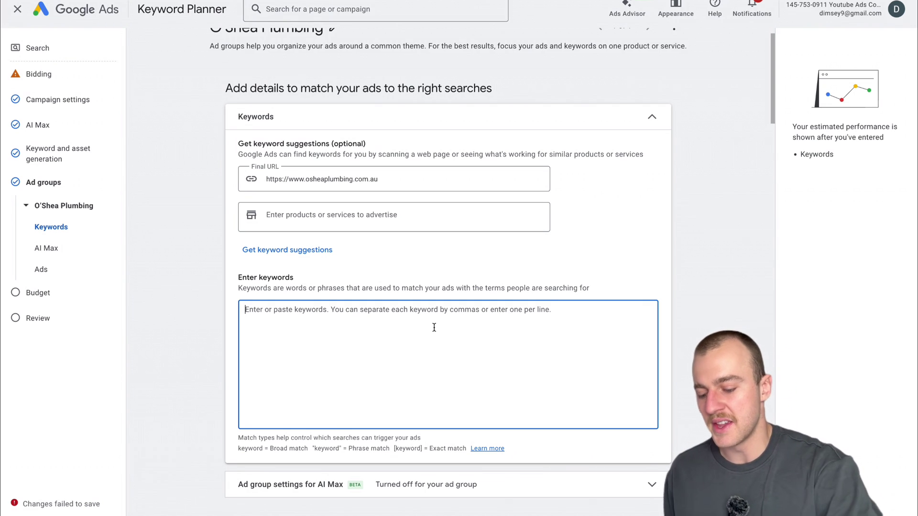
type("plumber near me plumbers close to me near me plumber plumbers in near me near plumber me plumb near me plumber near me near me plumbing services near me near me plumber service")
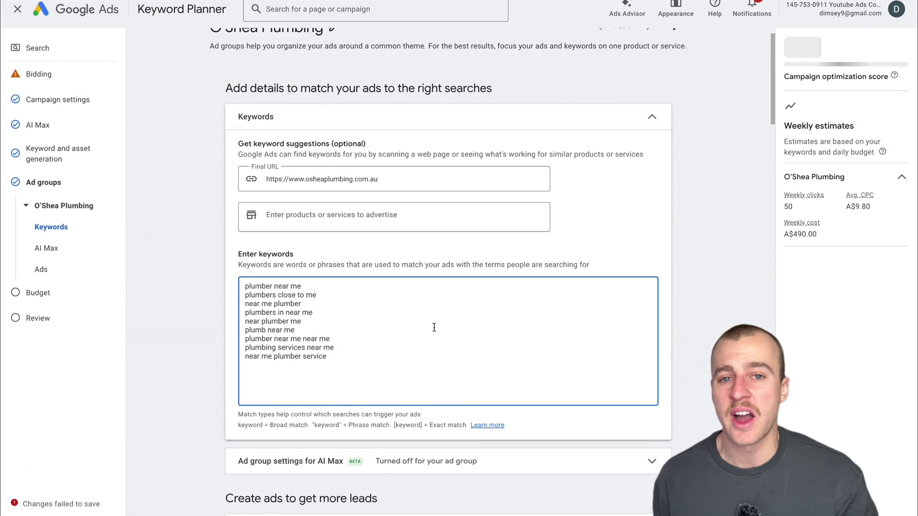
scroll(453, 350, "down", 2)
scroll(453, 350, "up", 1)
scroll(453, 350, "down", 3)
scroll(452, 350, "down", 4)
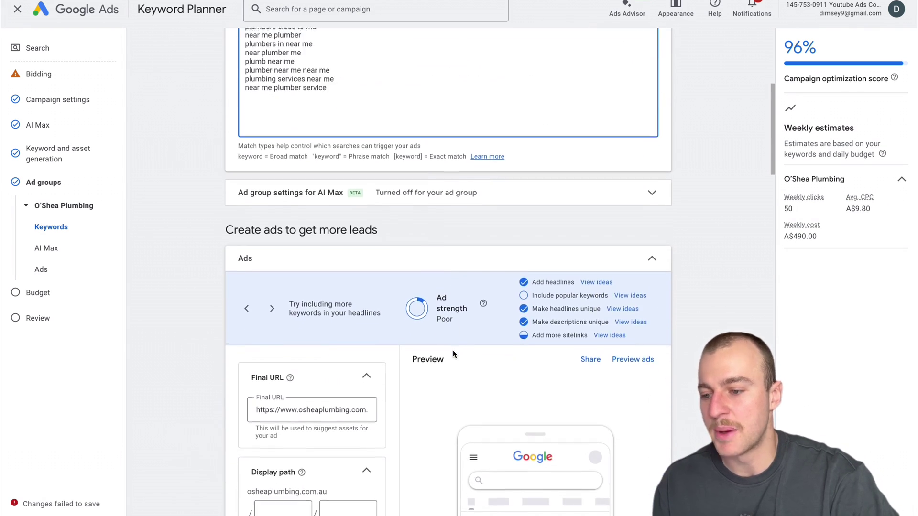
scroll(452, 354, "up", 2)
left_click_drag(346, 185, 275, 159)
scroll(304, 239, "down", 3)
Step: Attach the business's existing phone number call asset to the ad
scroll(304, 239, "down", 5)
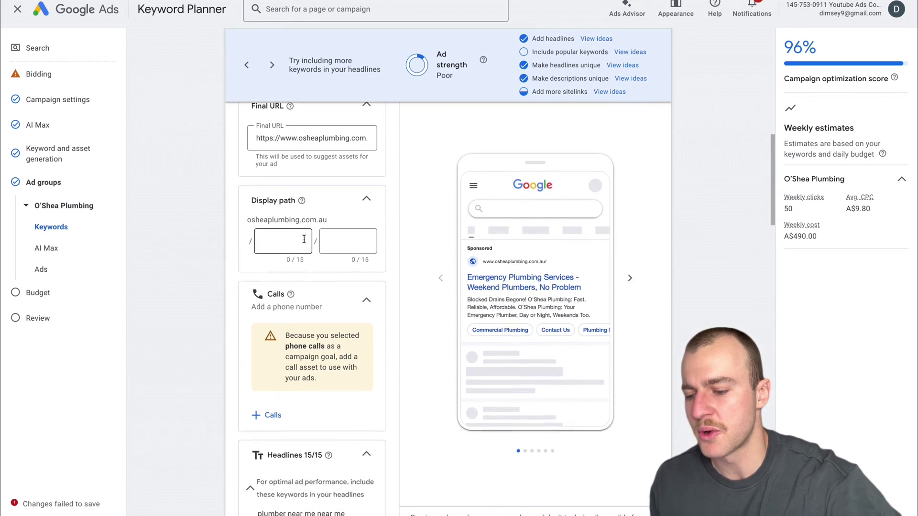
left_click(271, 368)
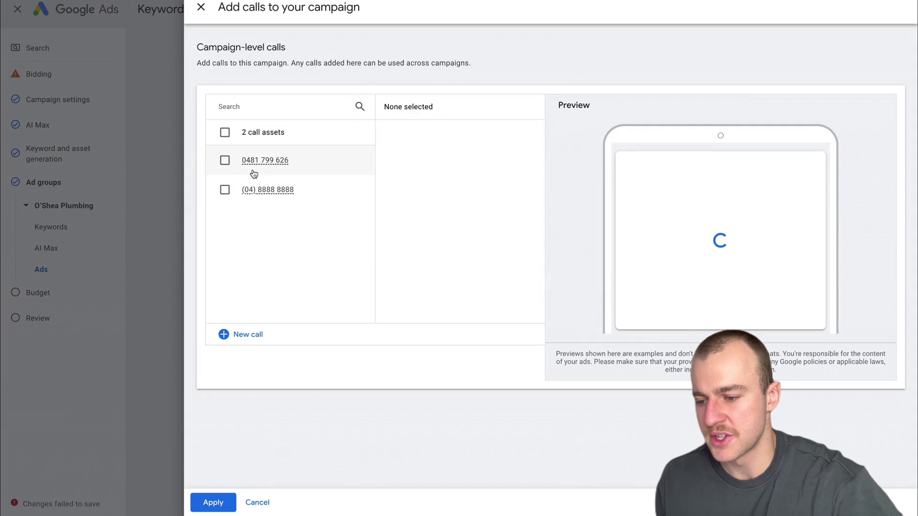
left_click(224, 161)
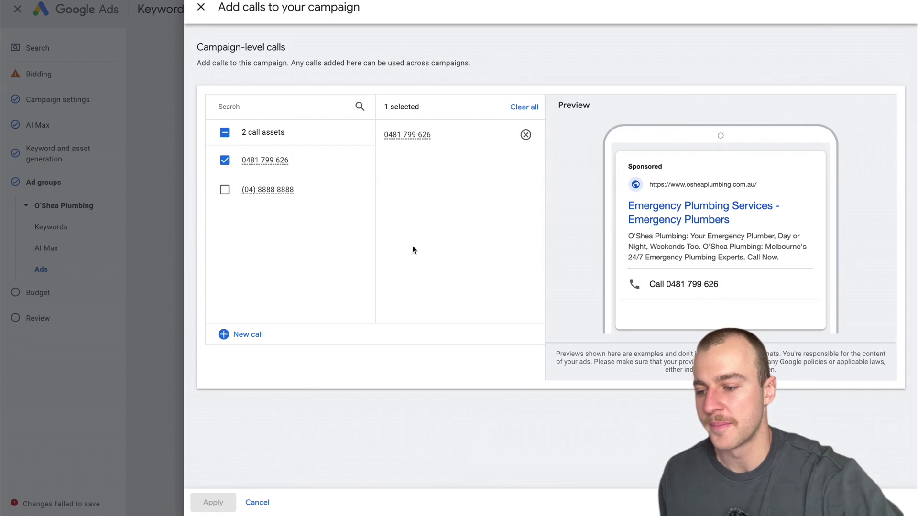
left_click(257, 503)
scroll(363, 485, "down", 2)
scroll(363, 485, "down", 1)
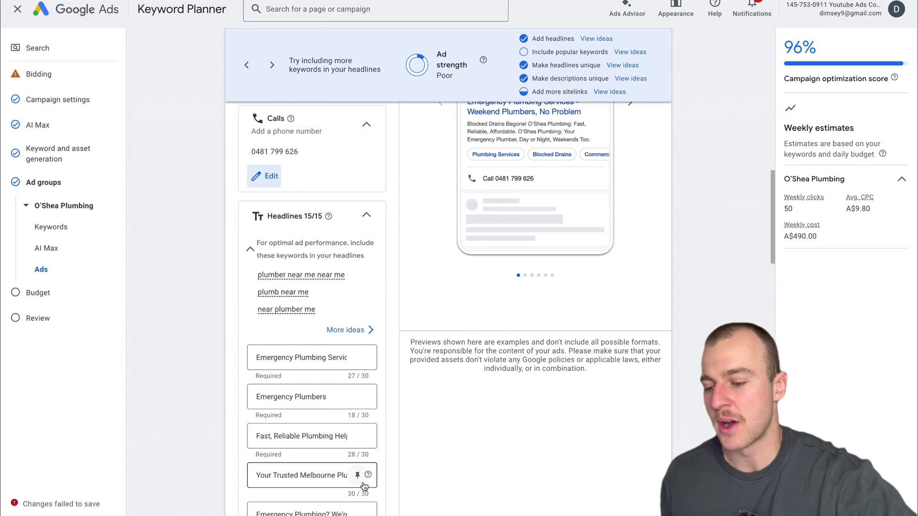
Step: Replace headline 1 with title-case keyword insertion defaulting to Plumber Near Me
scroll(363, 485, "down", 1)
left_click(257, 335)
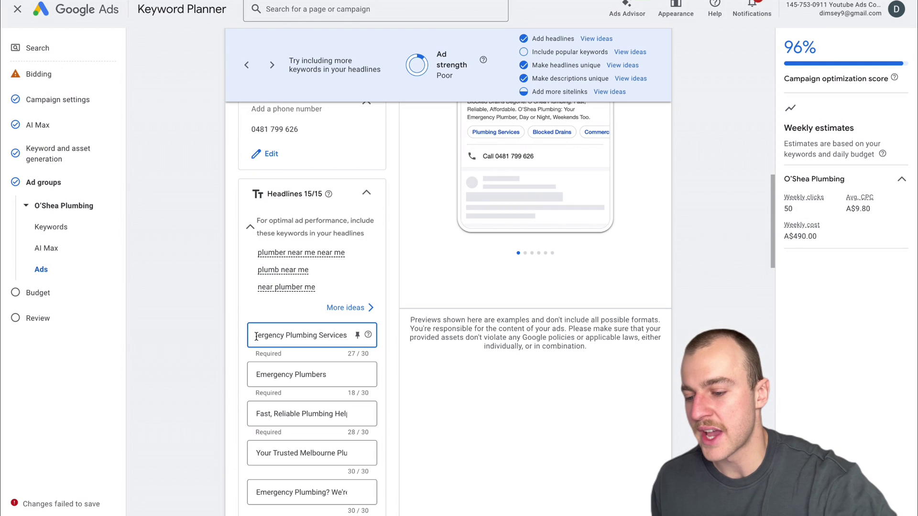
key("ctrl+a")
key("BackSpace")
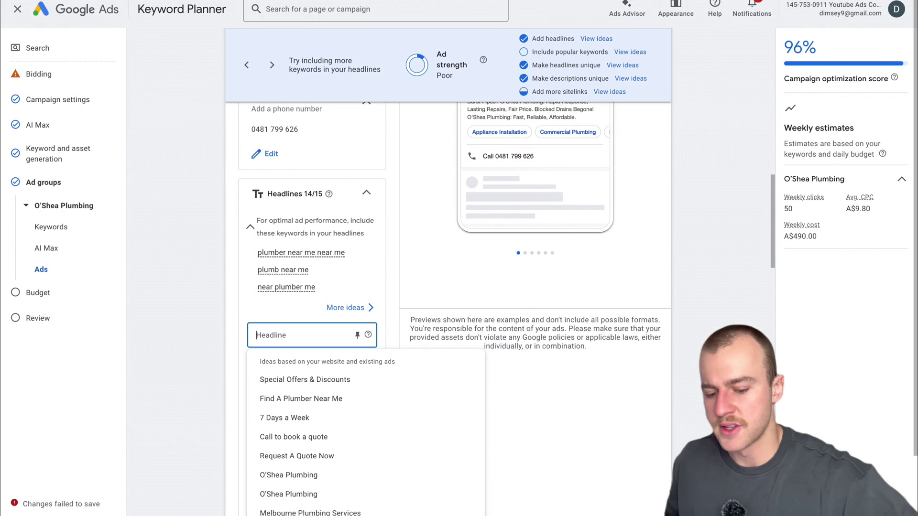
type("{")
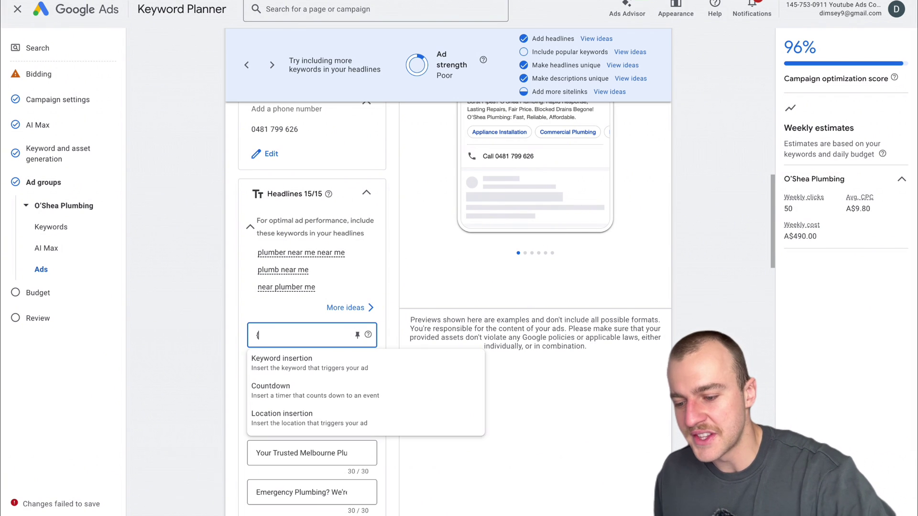
left_click(390, 359)
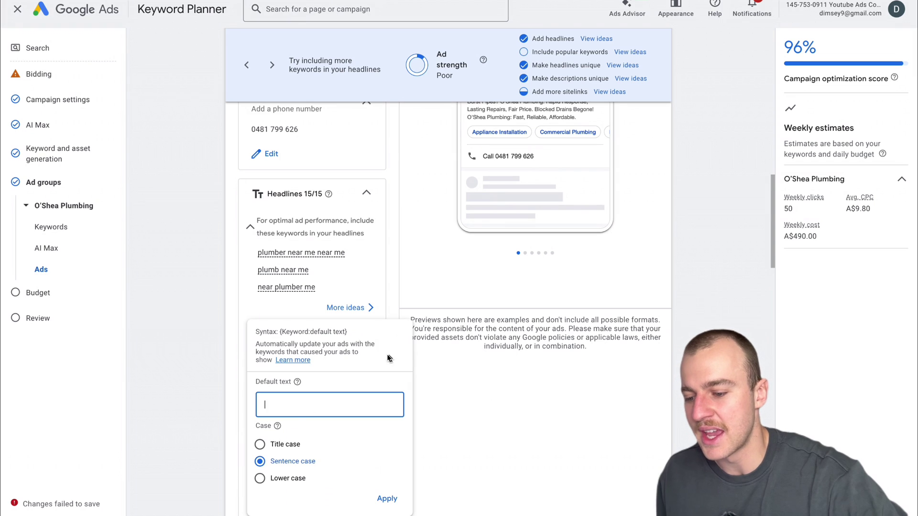
left_click(270, 444)
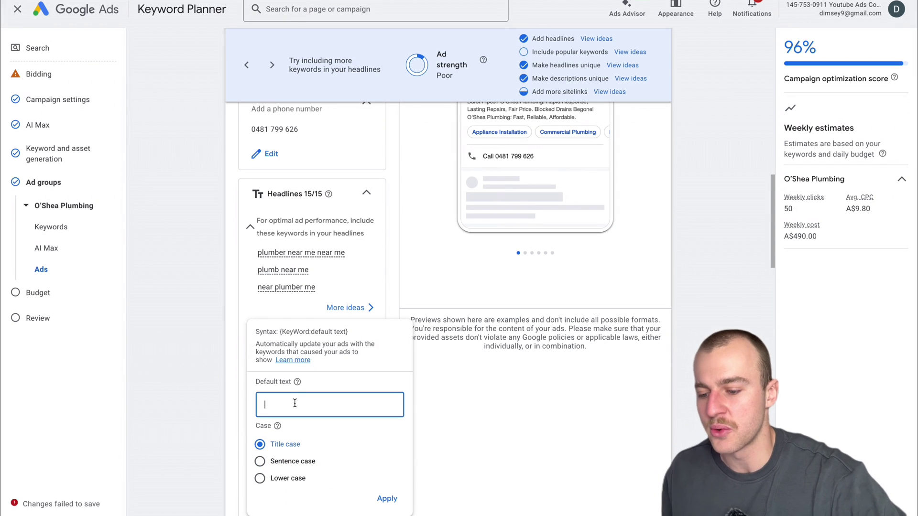
left_click(275, 404)
type("plumber near me")
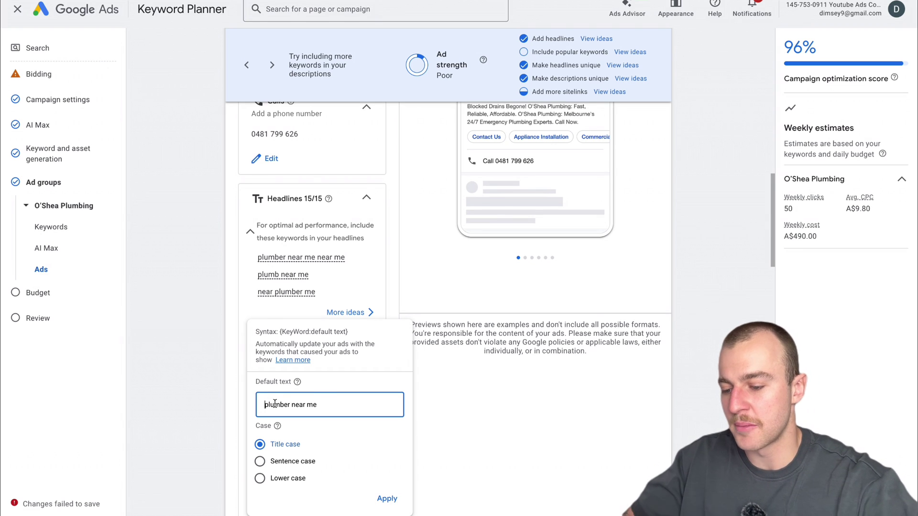
type("P")
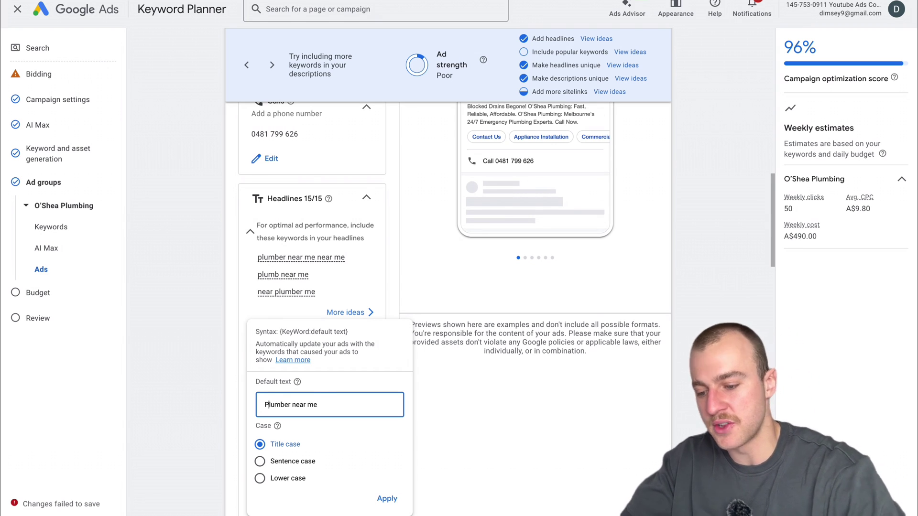
left_click(388, 499)
Step: Pin the first headline to position 1
left_click(358, 305)
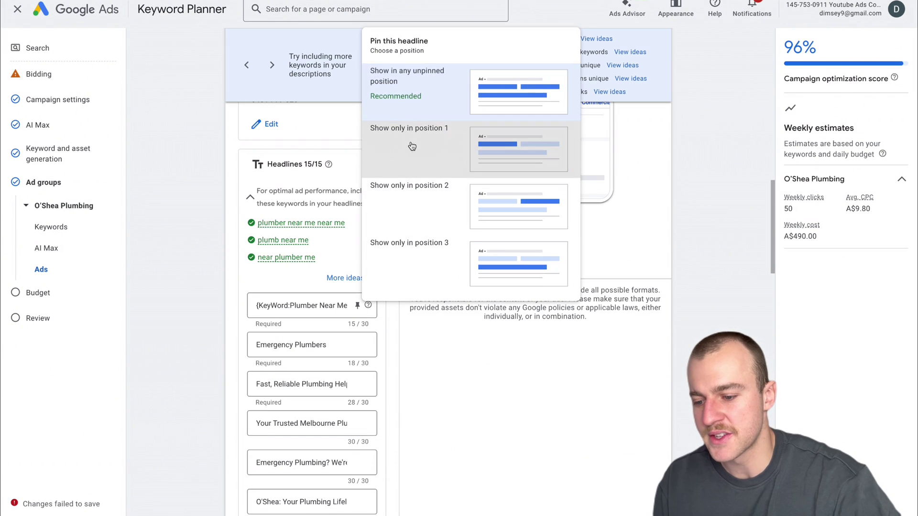
left_click(411, 146)
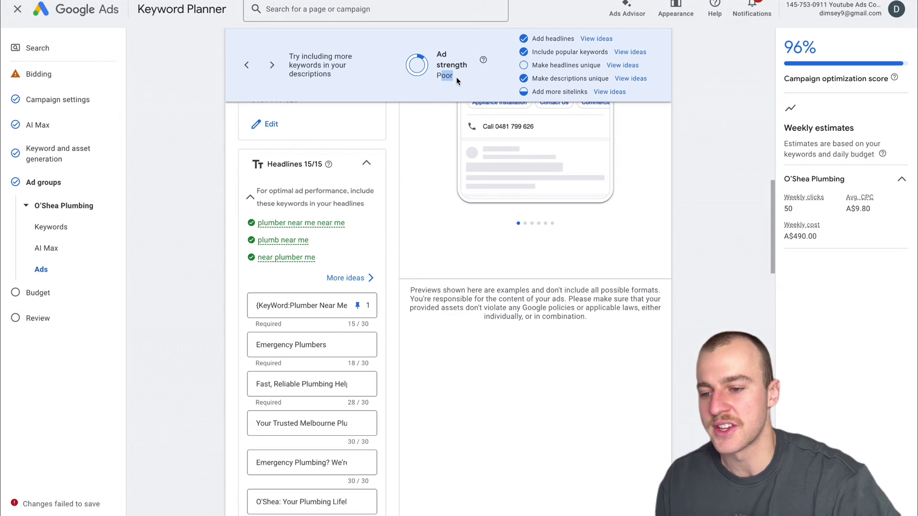
left_click_drag(458, 79, 437, 70)
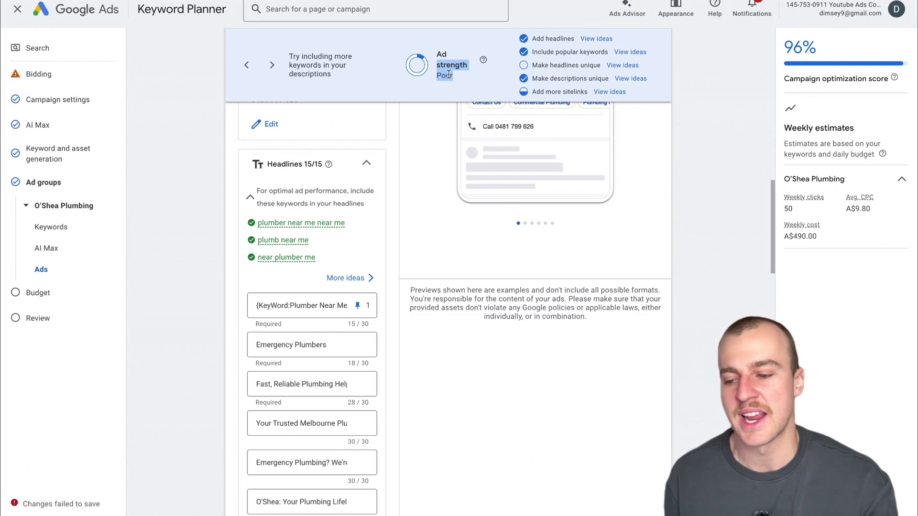
left_click(392, 320)
scroll(331, 307, "down", 1)
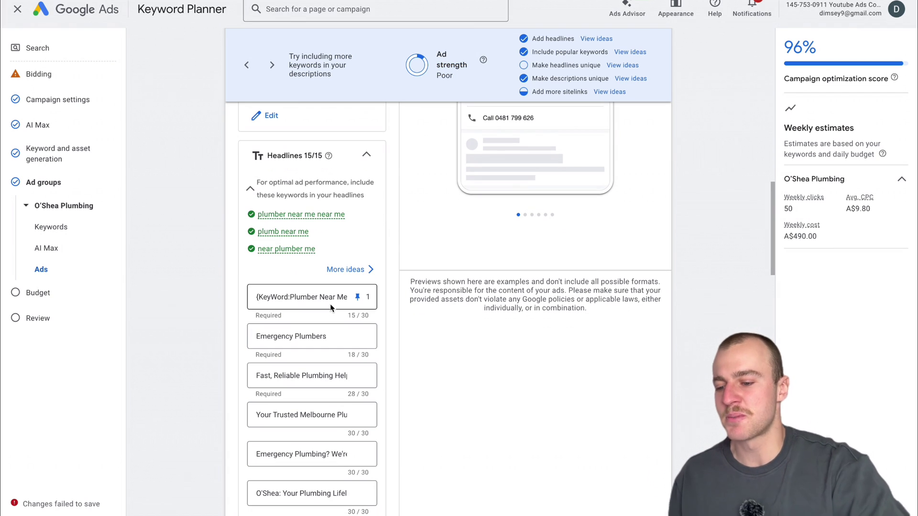
scroll(332, 307, "up", 4)
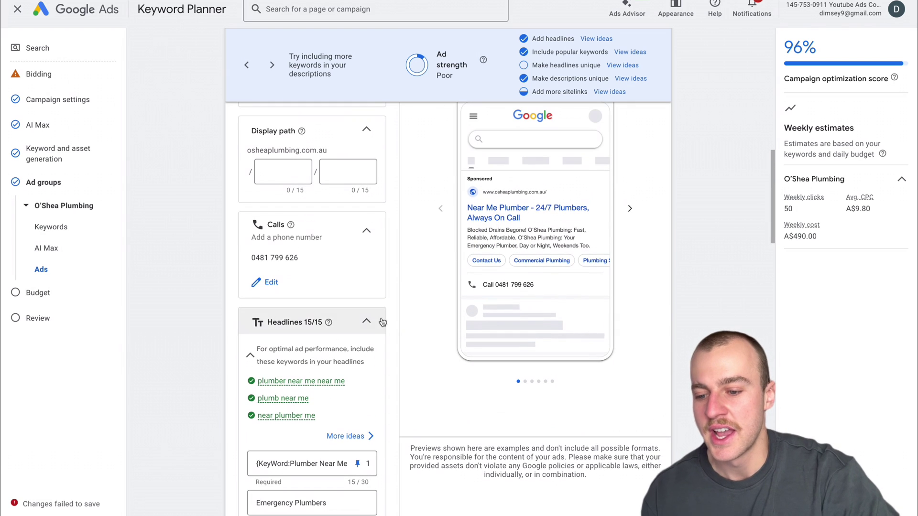
scroll(458, 177, "up", 8)
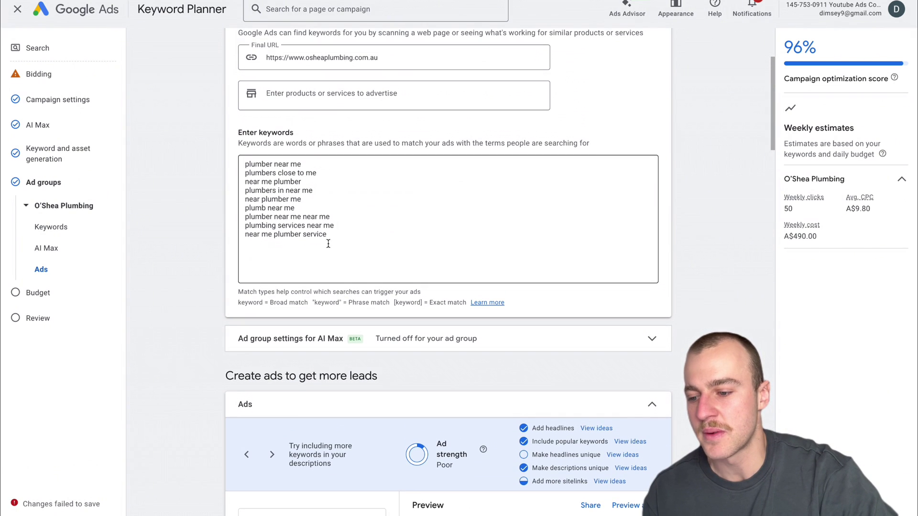
left_click_drag(360, 243, 287, 194)
left_click_drag(245, 164, 351, 237)
left_click(351, 233)
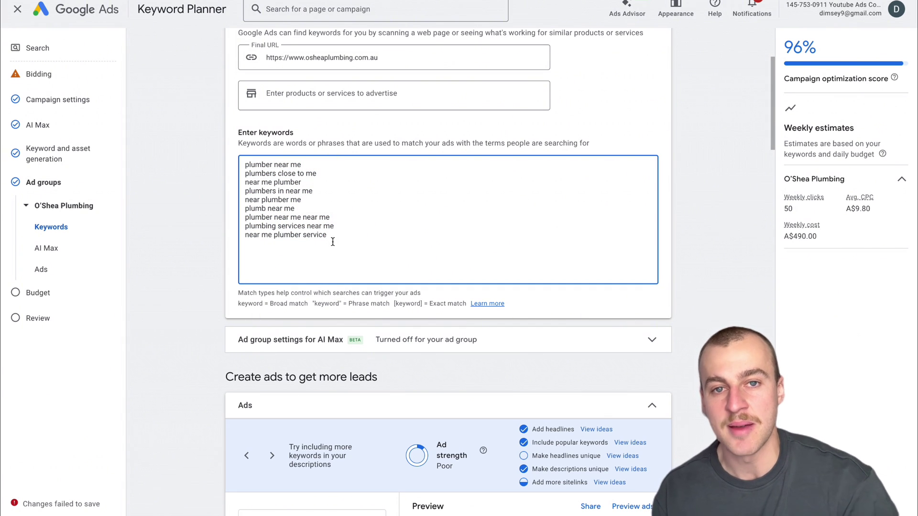
scroll(333, 242, "down", 1)
left_click_drag(302, 166, 263, 165)
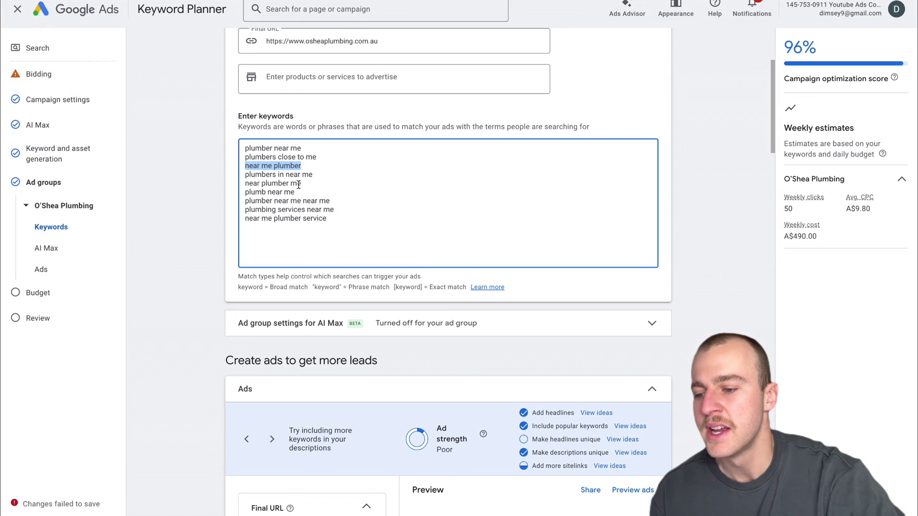
scroll(359, 220, "down", 8)
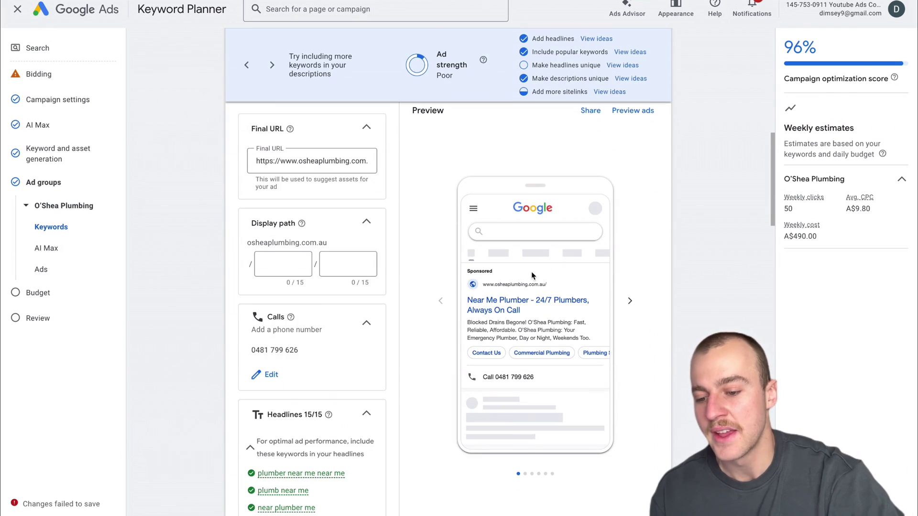
scroll(508, 306, "down", 1)
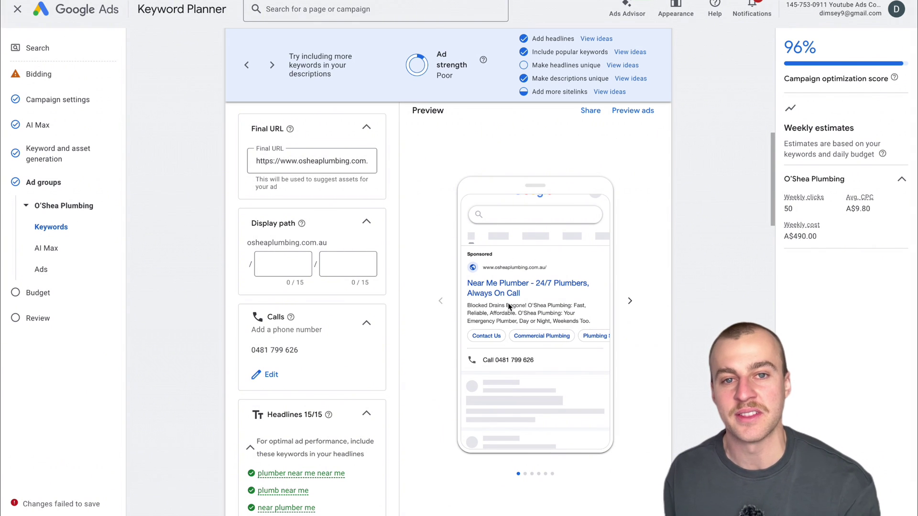
scroll(509, 306, "down", 5)
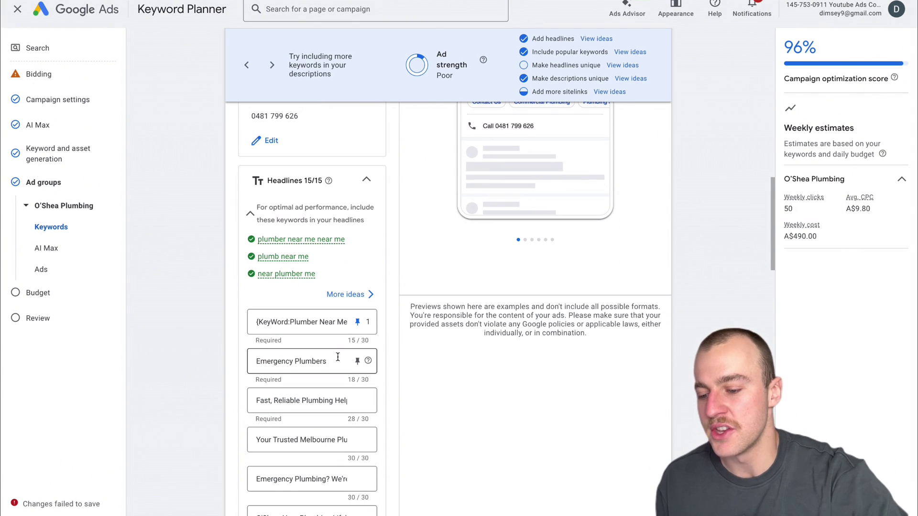
left_click_drag(338, 357, 220, 359)
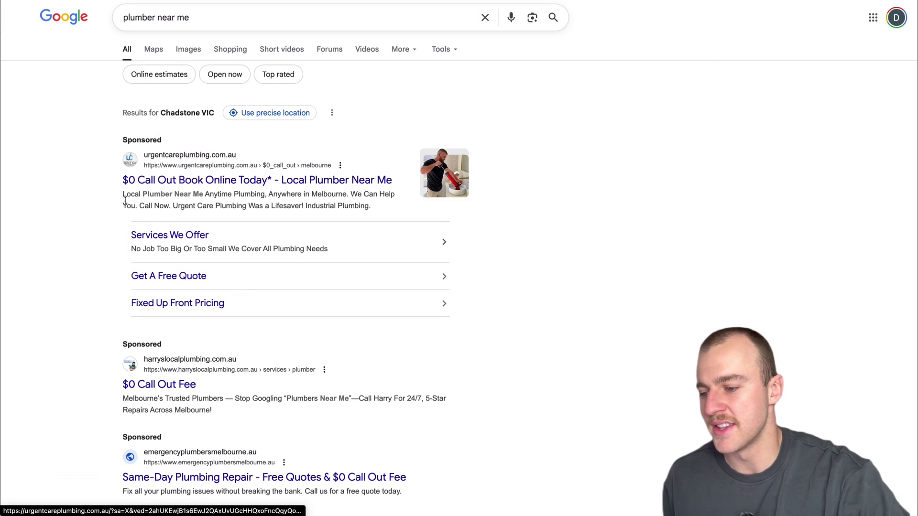
scroll(136, 191, "down", 2)
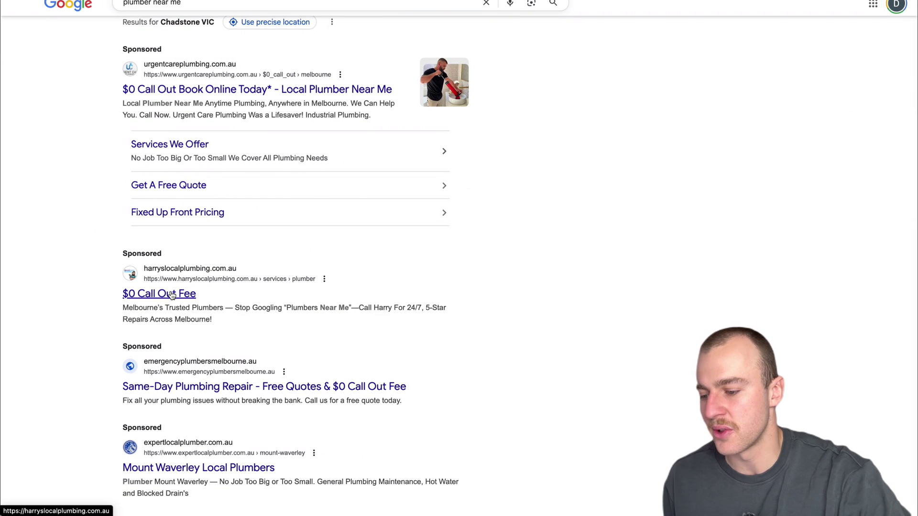
scroll(239, 306, "down", 2)
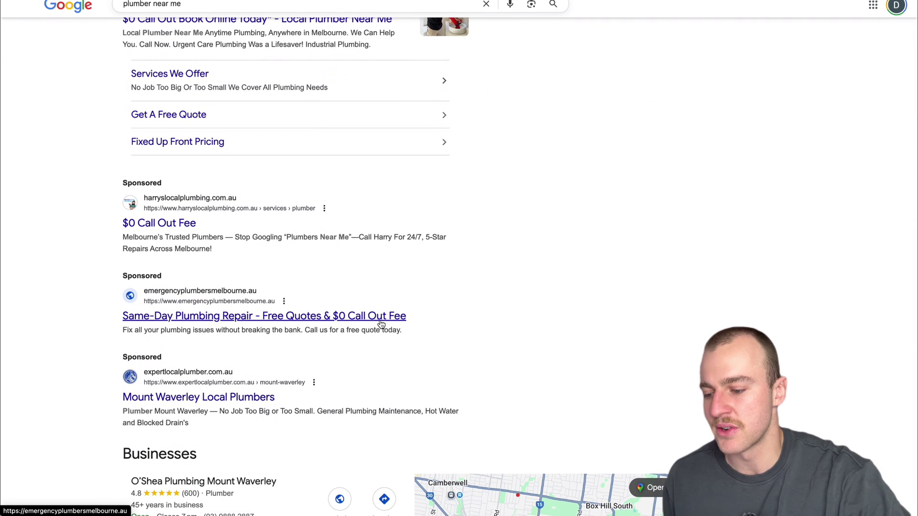
scroll(375, 324, "up", 4)
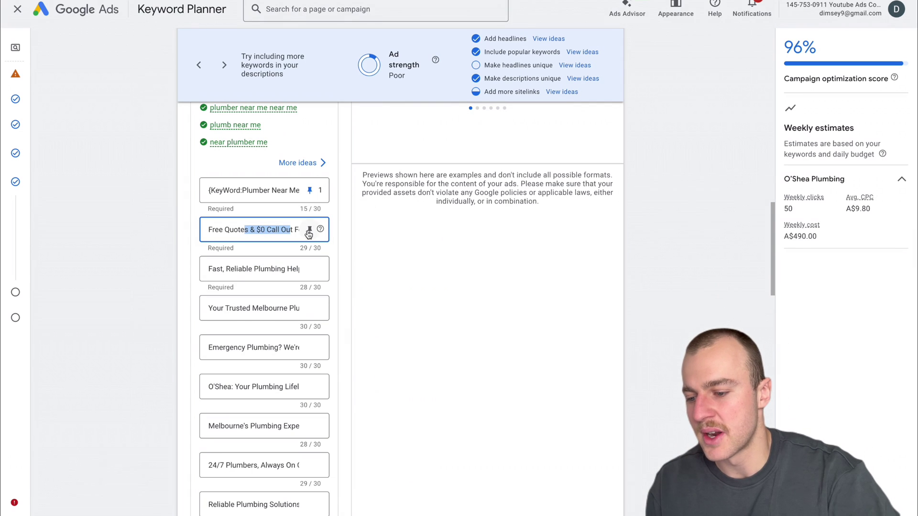
Step: Pin 'Free Quotes & $0 Call Out Fee' to position 2 and check the preview
left_click(307, 231)
left_click(349, 388)
scroll(392, 243, "up", 1)
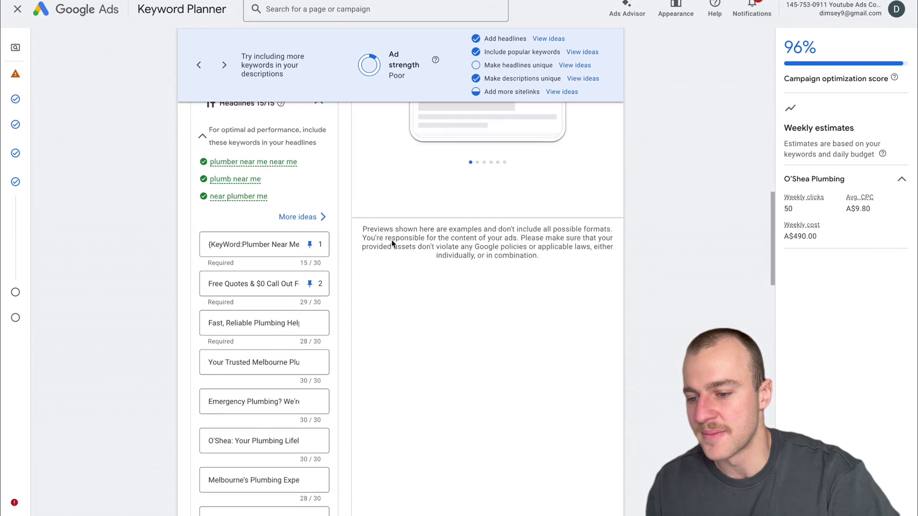
scroll(392, 244, "up", 5)
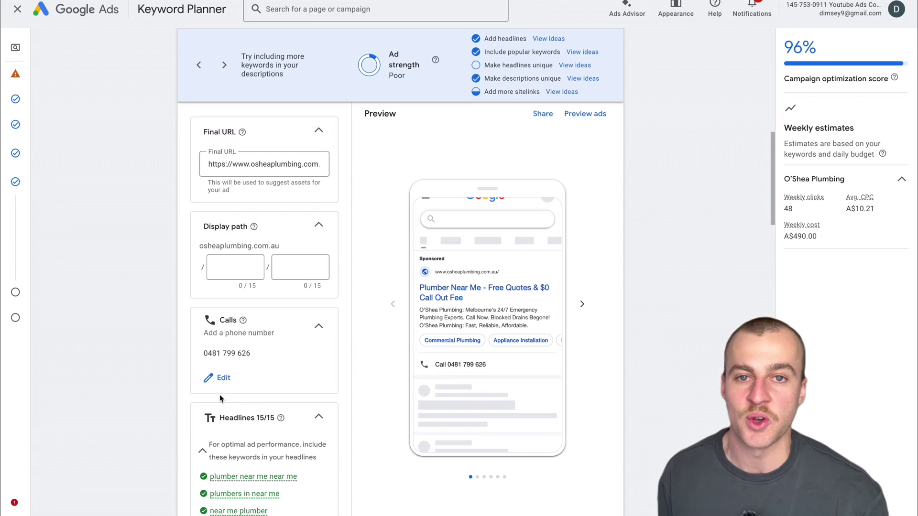
Step: Inspect the 60-minute promise wording in the first pinned description
scroll(220, 395, "down", 5)
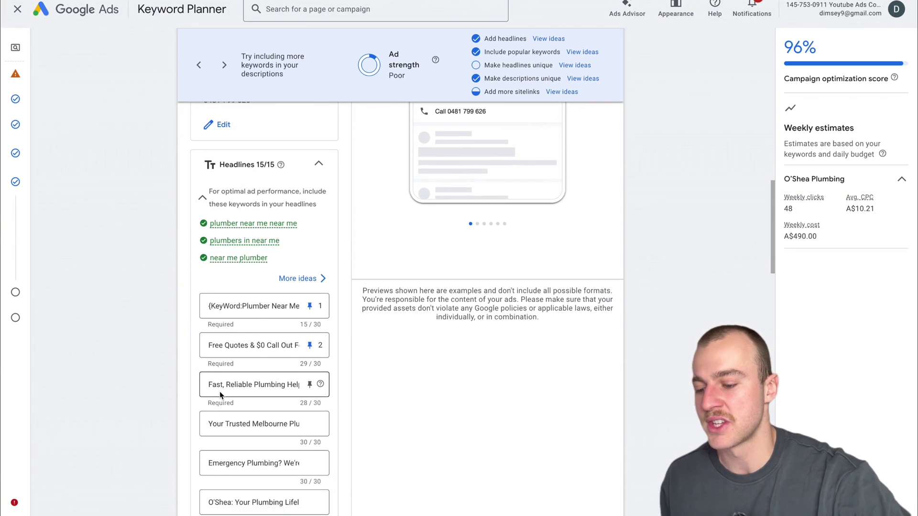
scroll(220, 393, "down", 11)
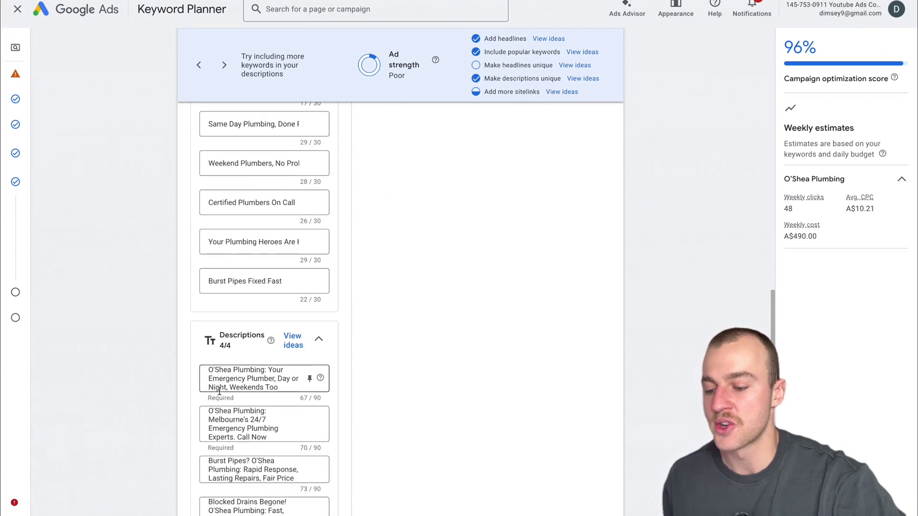
scroll(219, 391, "down", 1)
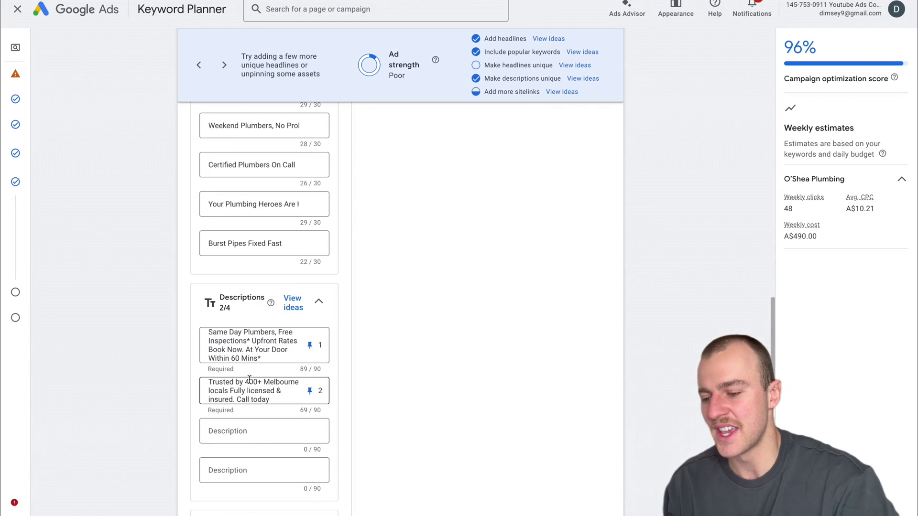
left_click(298, 353)
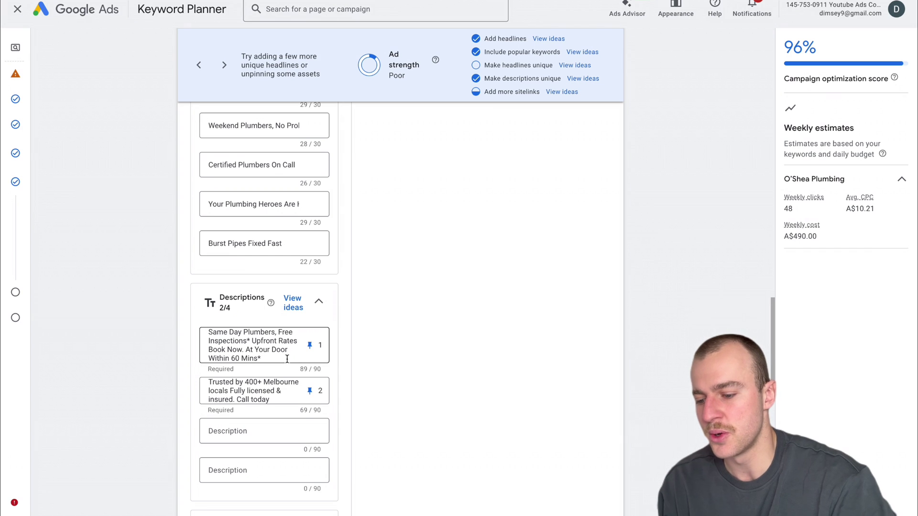
left_click_drag(287, 360, 242, 351)
left_click(284, 361)
scroll(455, 260, "up", 15)
scroll(455, 261, "up", 1)
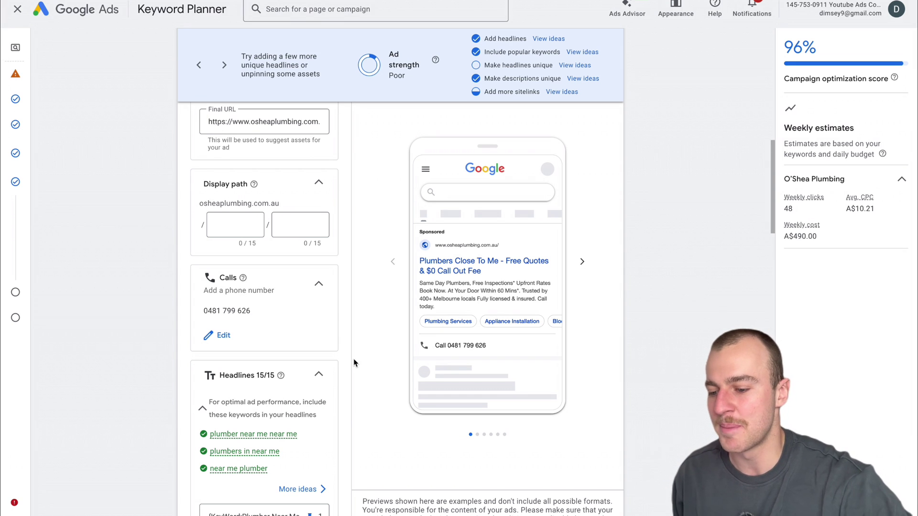
Step: Expand More asset types (0/7) below the sitelinks to reach Callouts
scroll(354, 361, "down", 5)
scroll(354, 362, "down", 20)
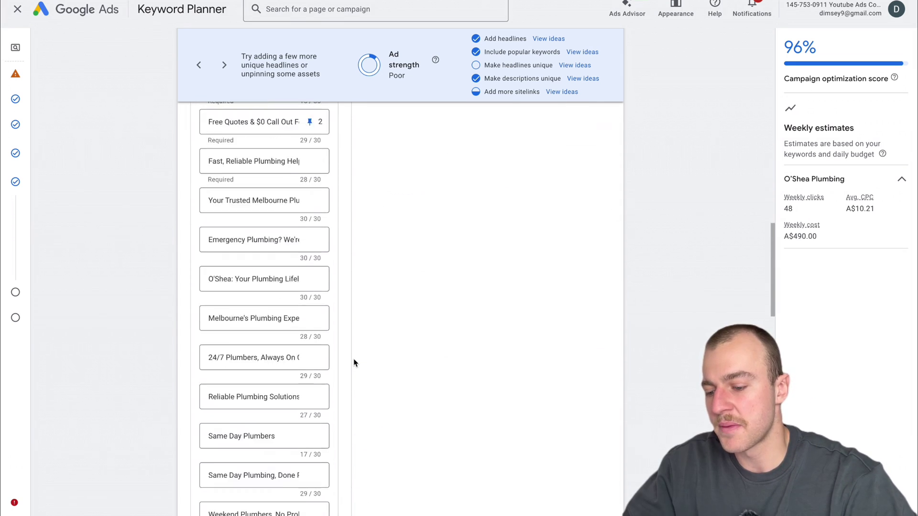
scroll(354, 362, "down", 1)
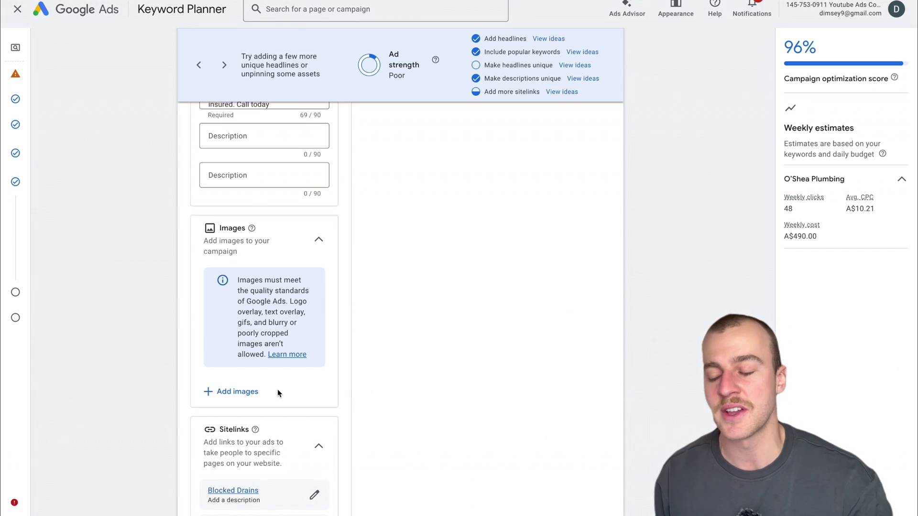
scroll(268, 334, "down", 5)
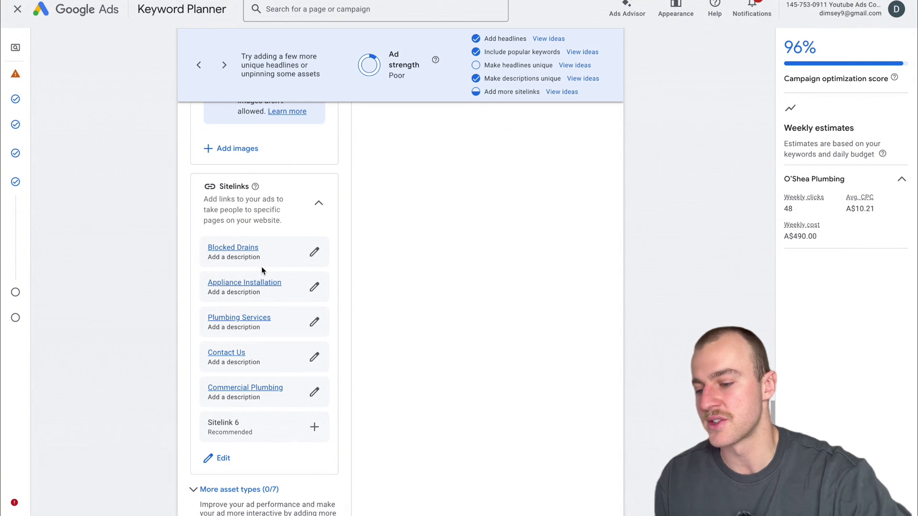
scroll(268, 266, "down", 1)
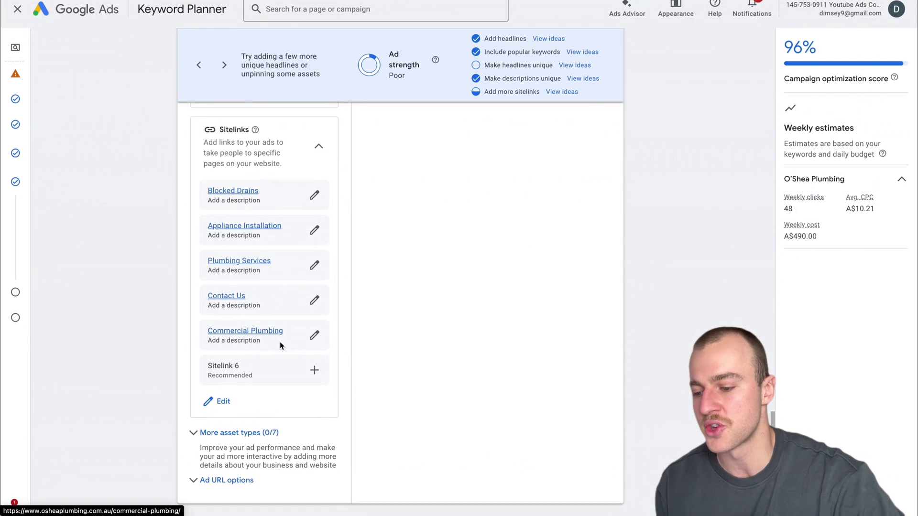
scroll(280, 342, "down", 2)
left_click(263, 372)
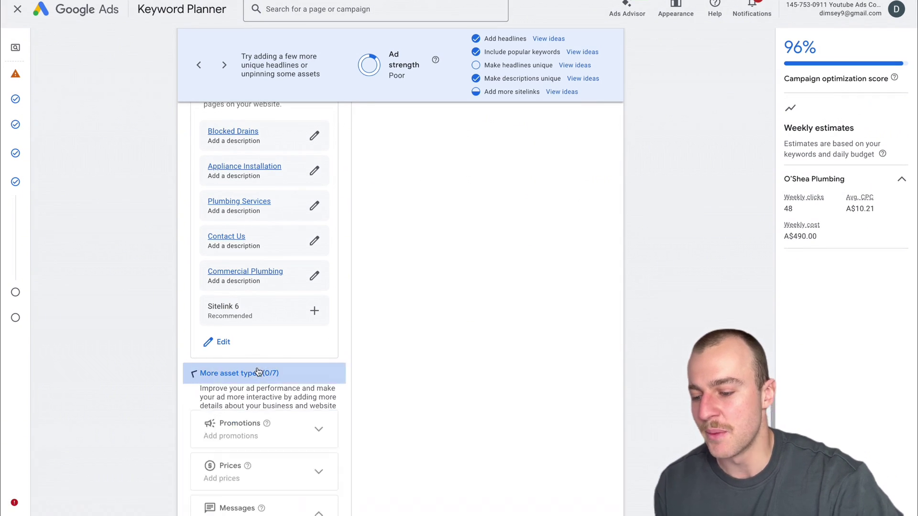
scroll(280, 383, "down", 1)
scroll(280, 386, "down", 2)
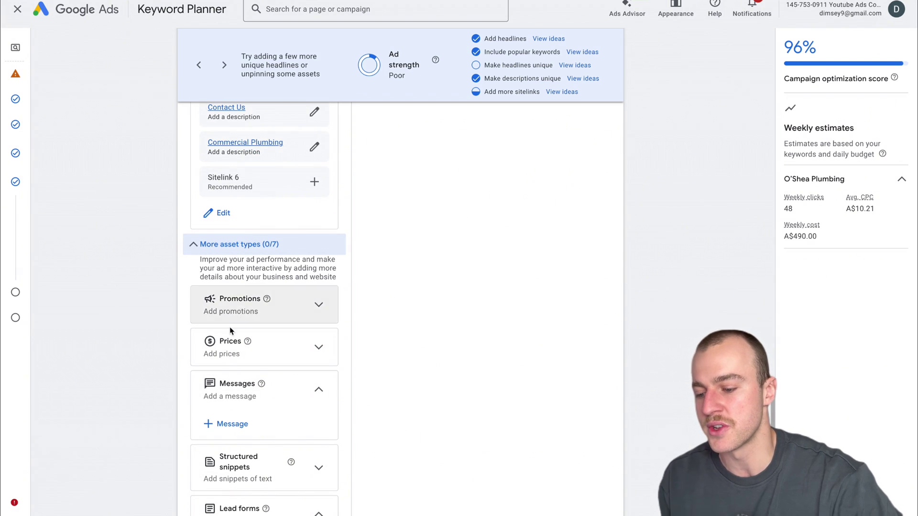
scroll(252, 354, "down", 5)
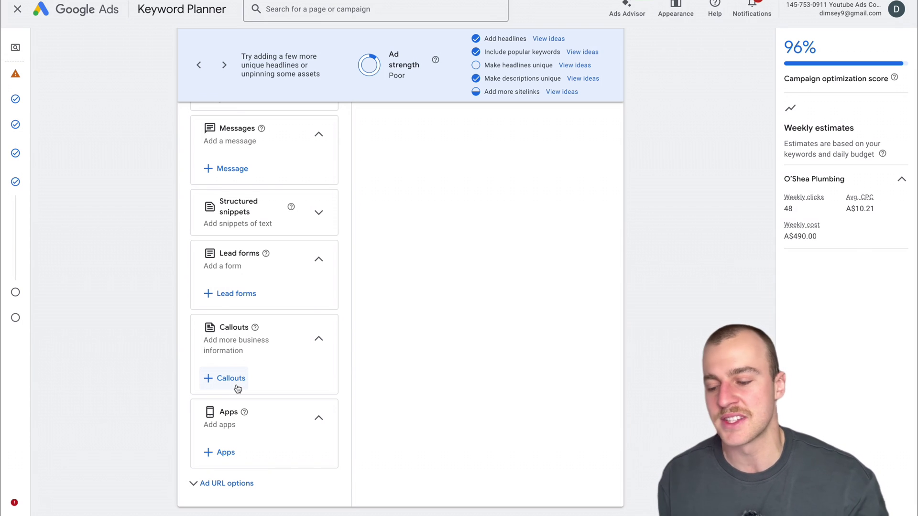
Step: Add the 'Residential & Commercial' callout to the ad and keep the selection
left_click(237, 386)
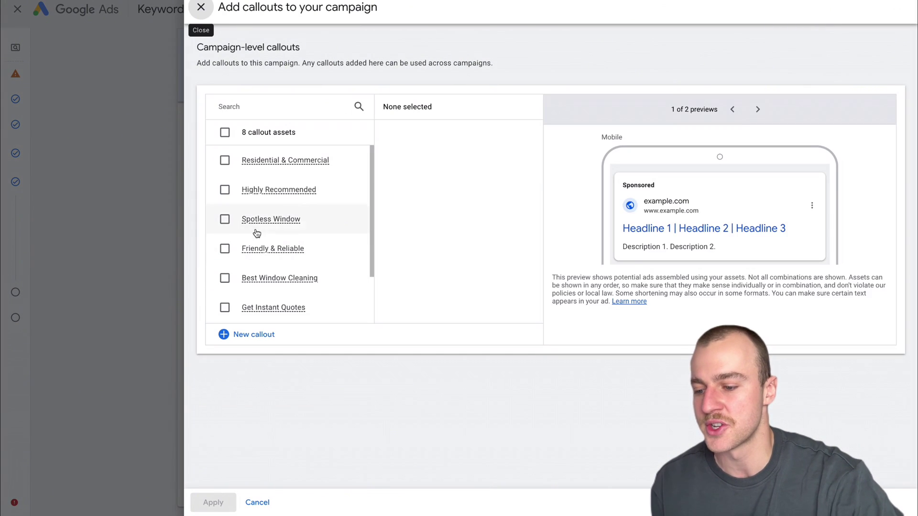
left_click(225, 161)
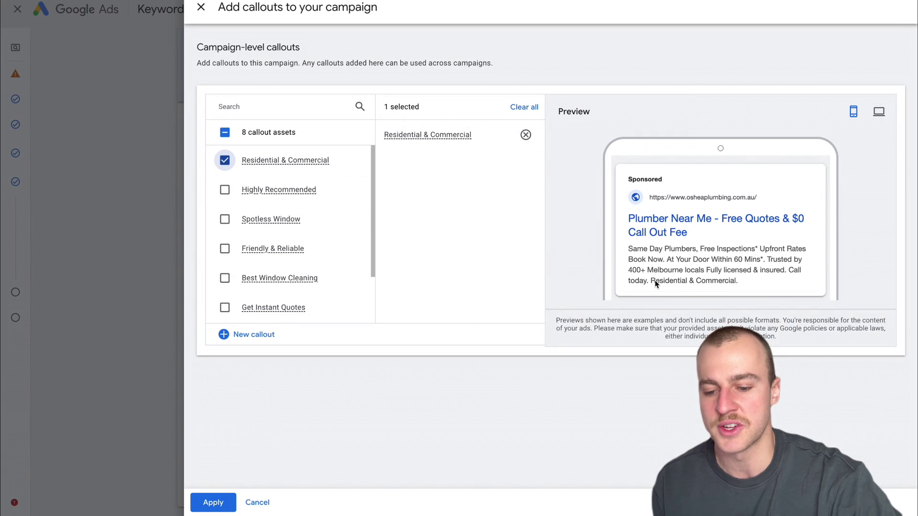
left_click(201, 17)
left_click(568, 268)
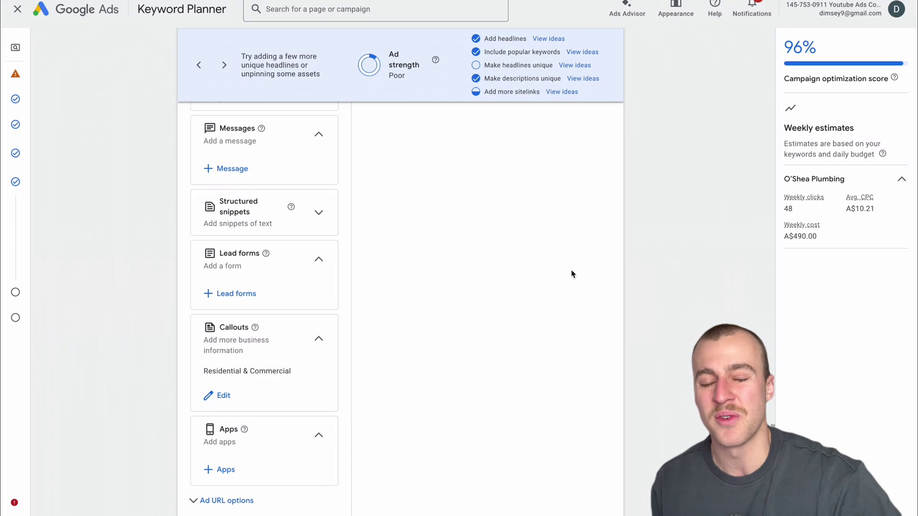
scroll(571, 274, "down", 2)
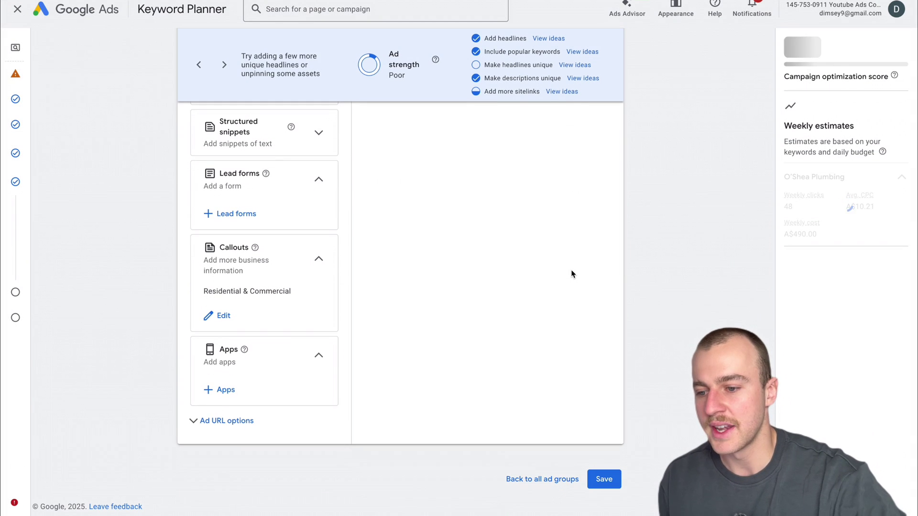
Step: Save the ad and replace the A$70.00 custom daily budget with A$5.00
left_click(605, 480)
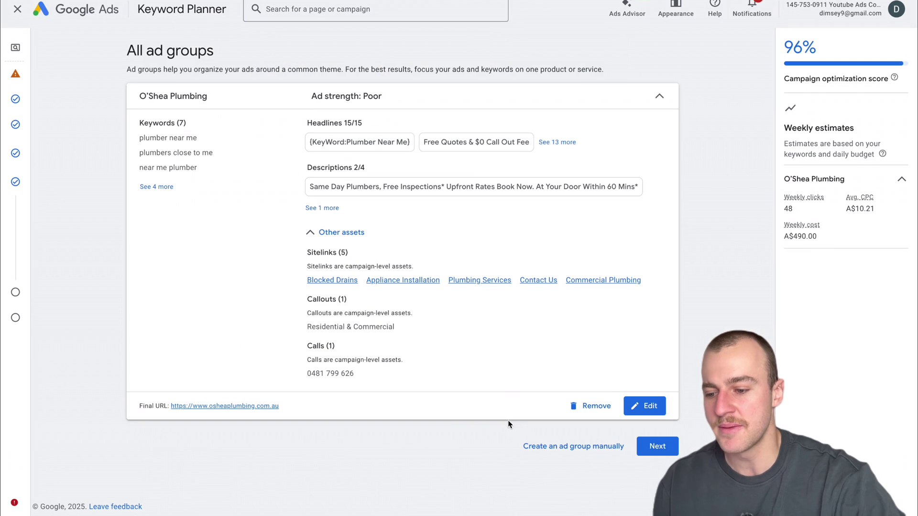
left_click(658, 446)
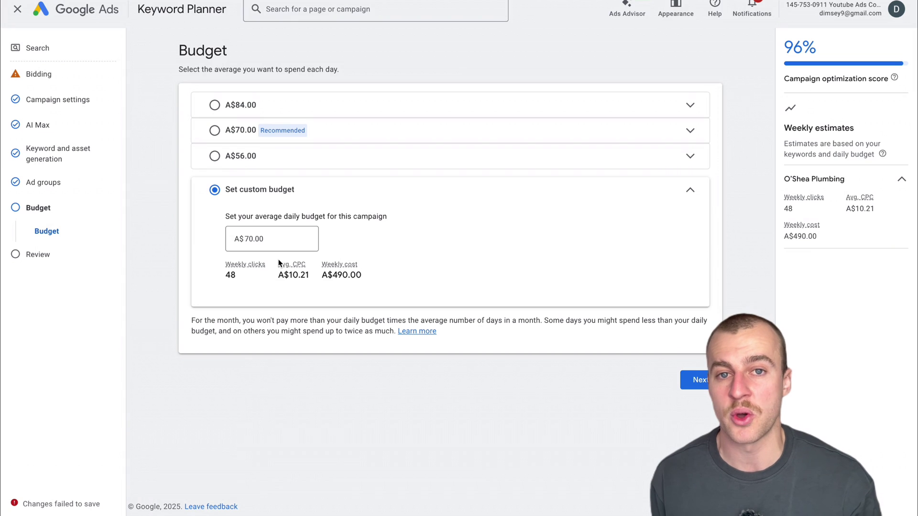
left_click_drag(275, 239, 203, 234)
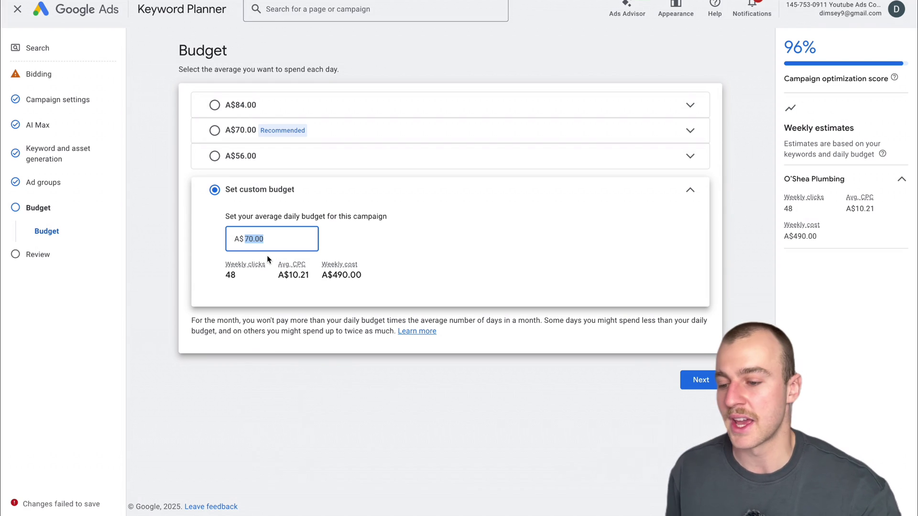
type("5.00")
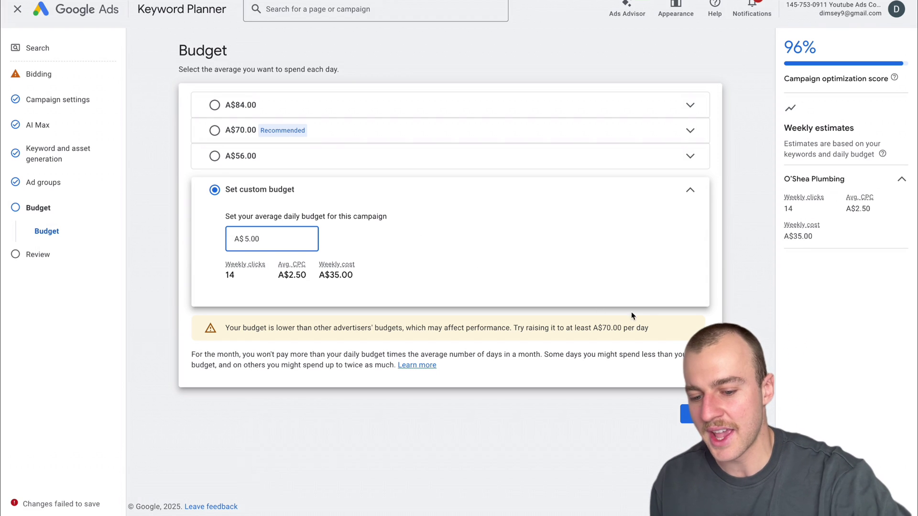
Step: Review the Plumber Near Me - CP campaign and publish it
left_click(691, 414)
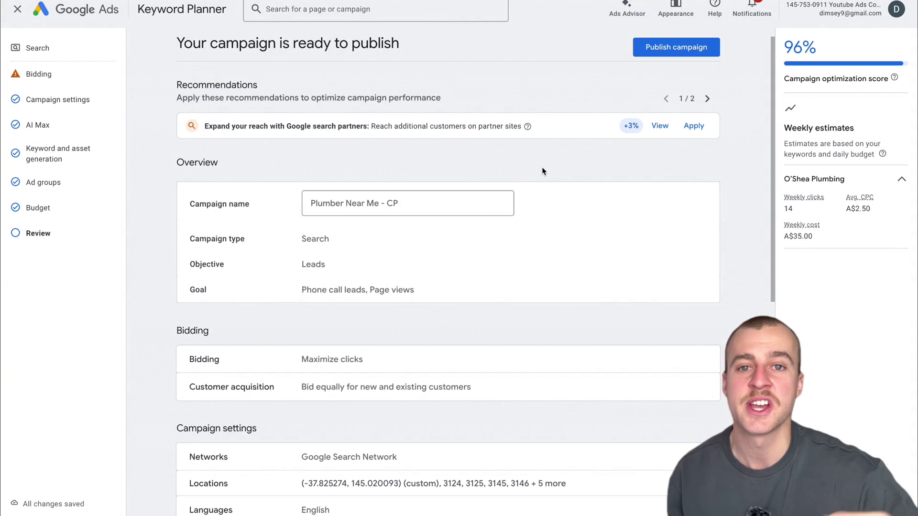
left_click(691, 53)
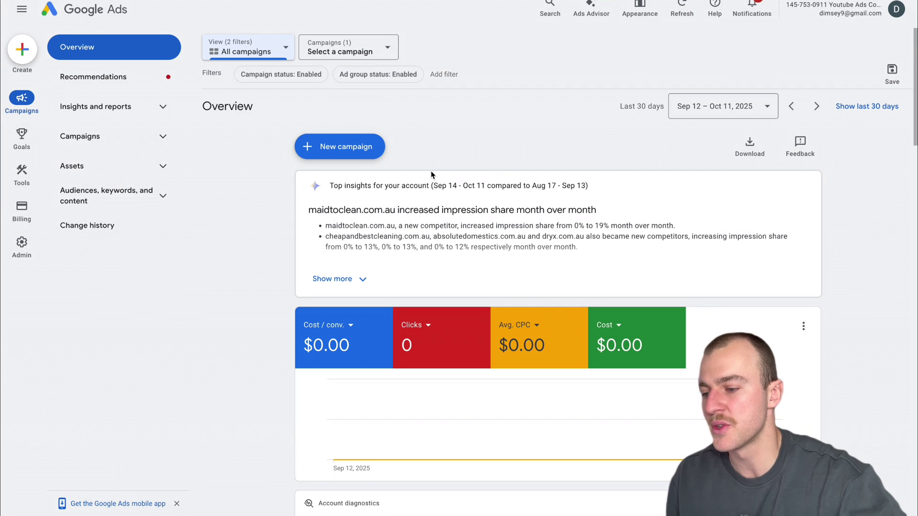
Step: Select all 13 campaign keywords and change their match type from broad to exact
left_click(131, 197)
left_click(115, 227)
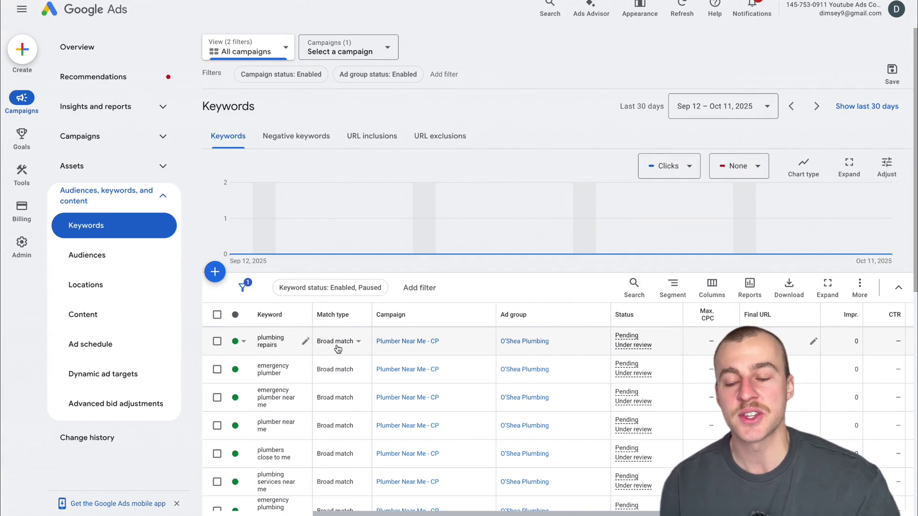
left_click(217, 315)
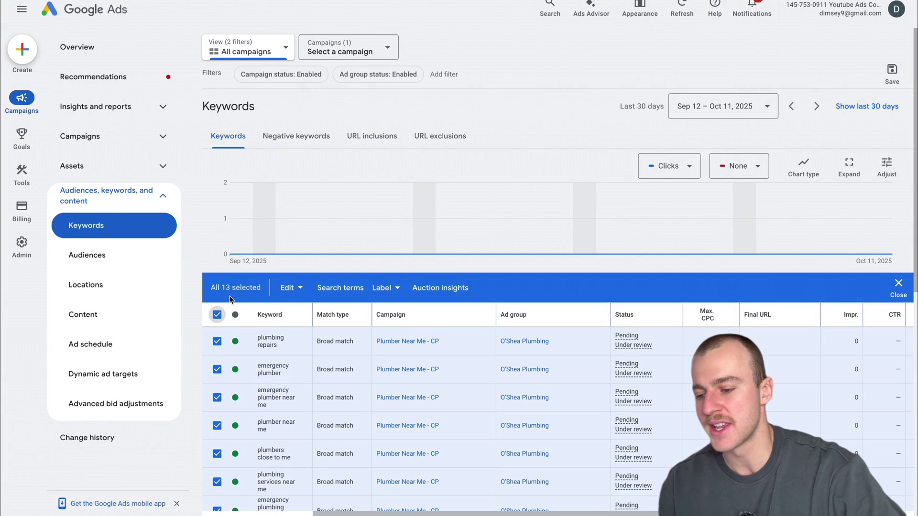
left_click(287, 293)
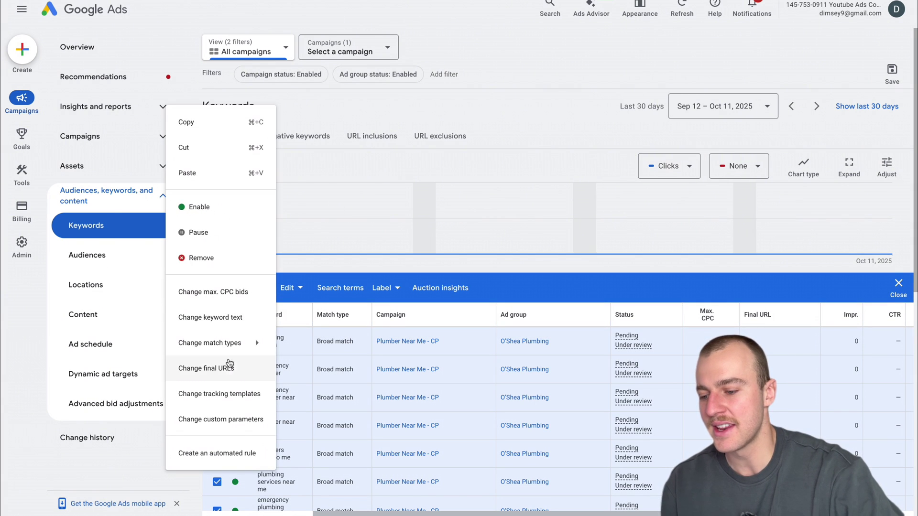
mouse_move(252, 351)
left_click(325, 347)
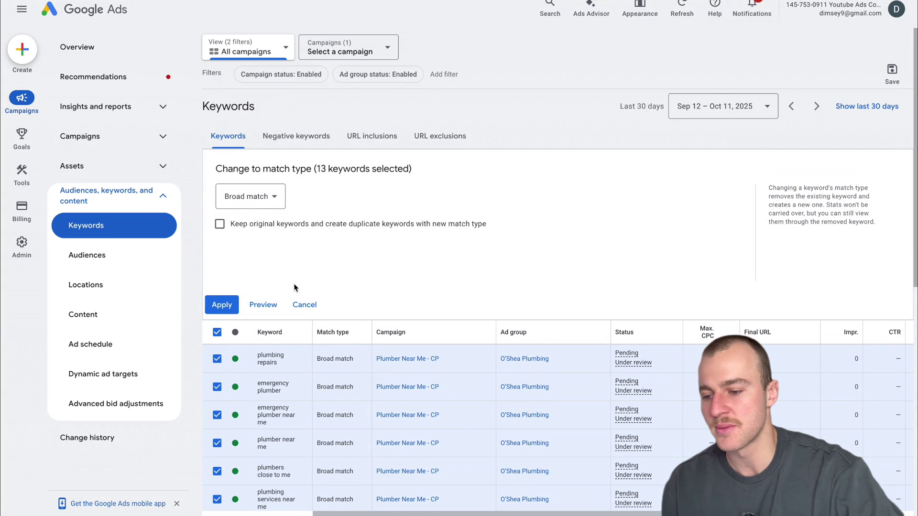
left_click(246, 196)
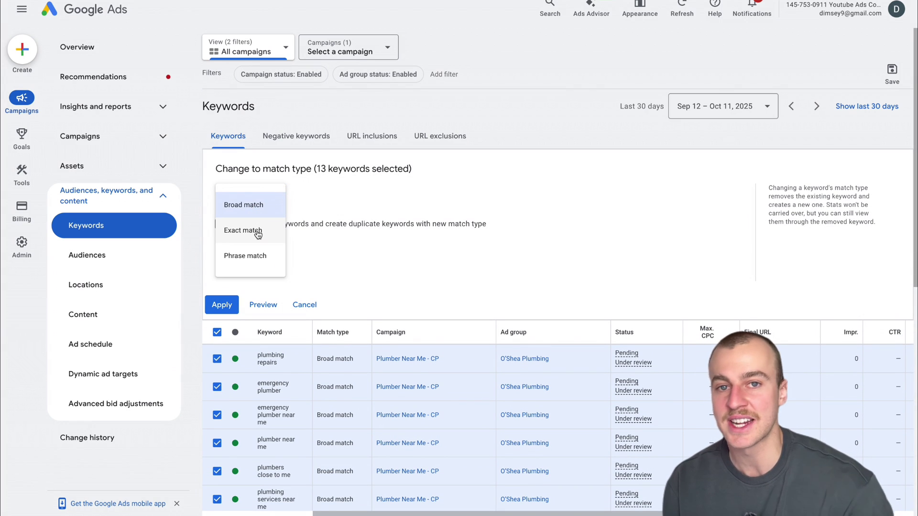
left_click(258, 231)
left_click(222, 306)
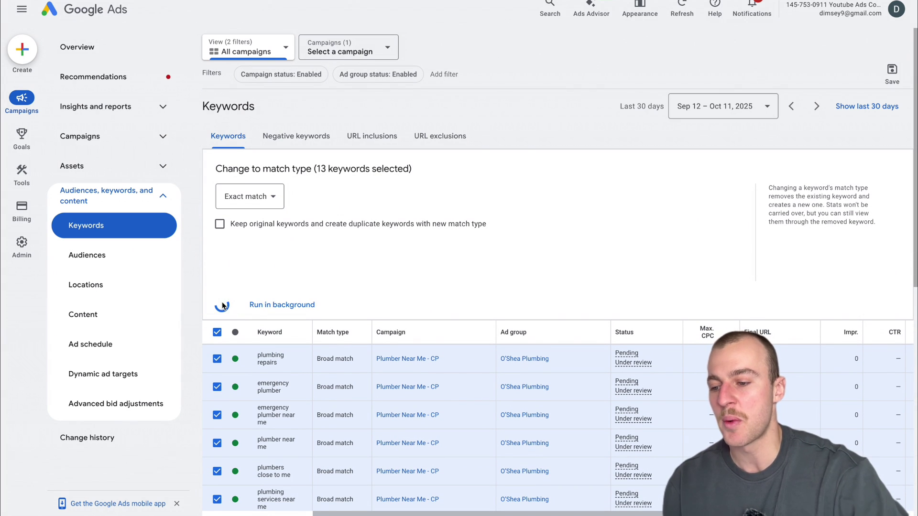